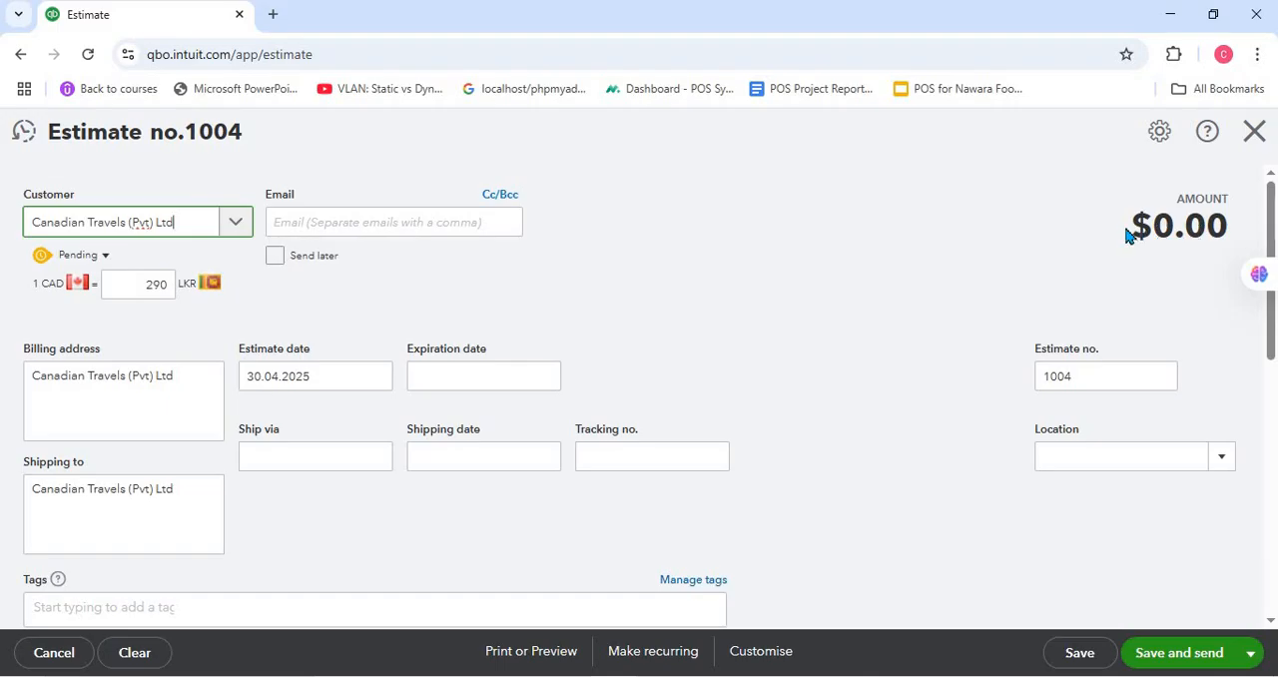
- Add the Laptop product (L001) to the first line of the estimate for Canadian Travels (Pvt) Ltd
left_click_drag(1132, 230, 1223, 230)
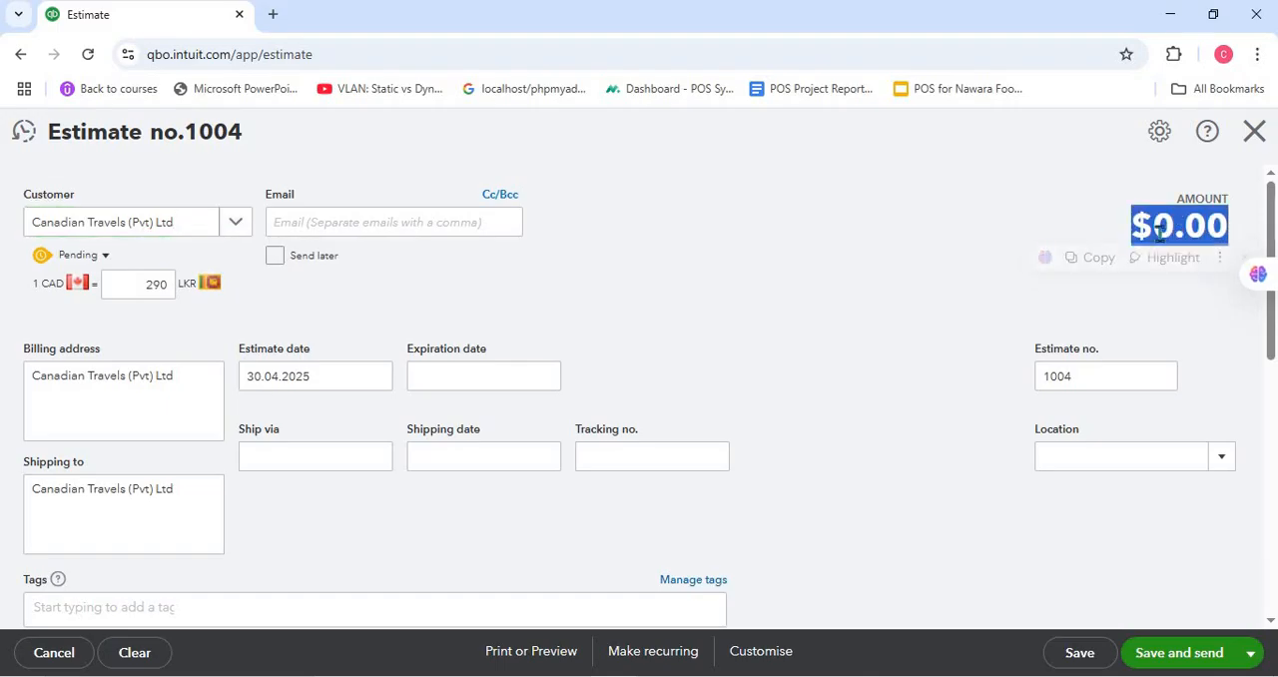
left_click(765, 291)
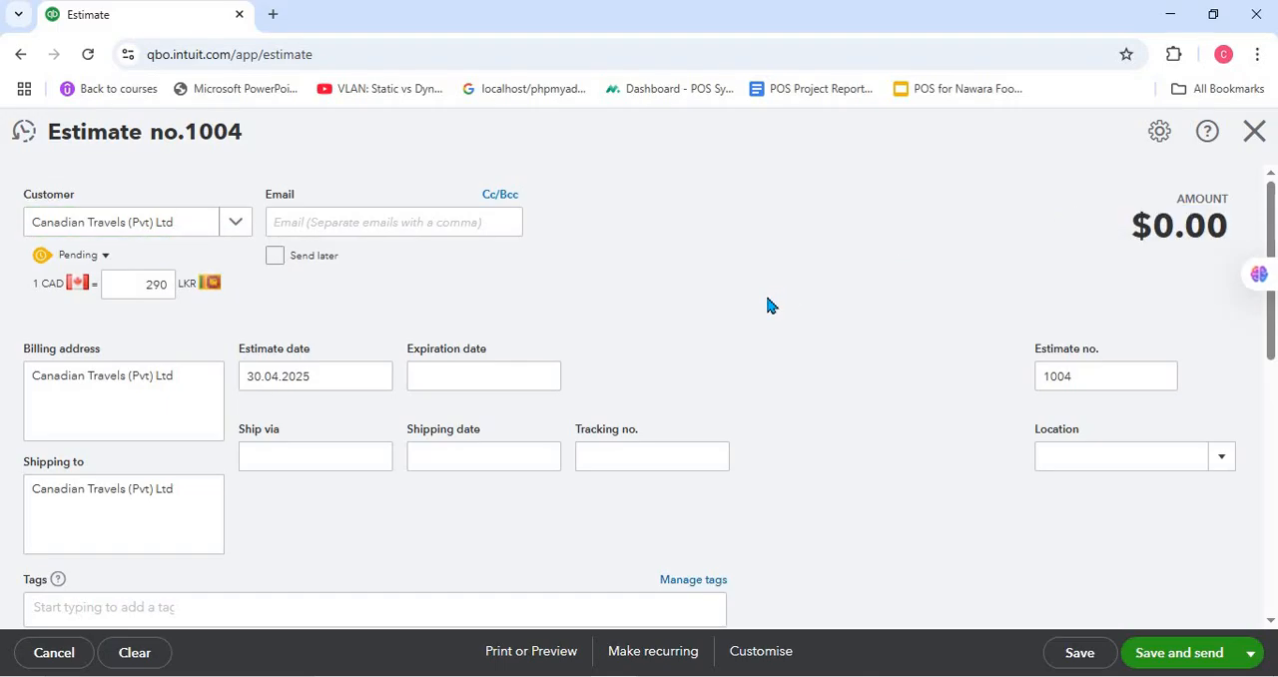
scroll(765, 291, "down", 3)
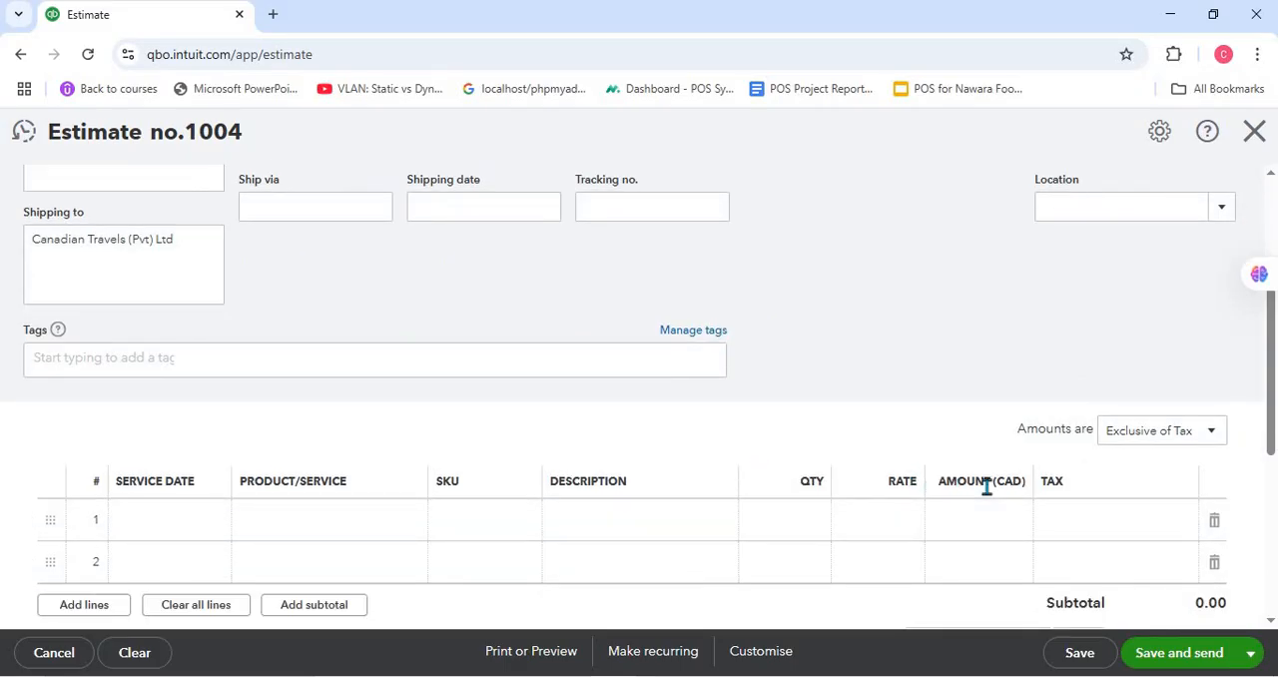
scroll(998, 487, "down", 3)
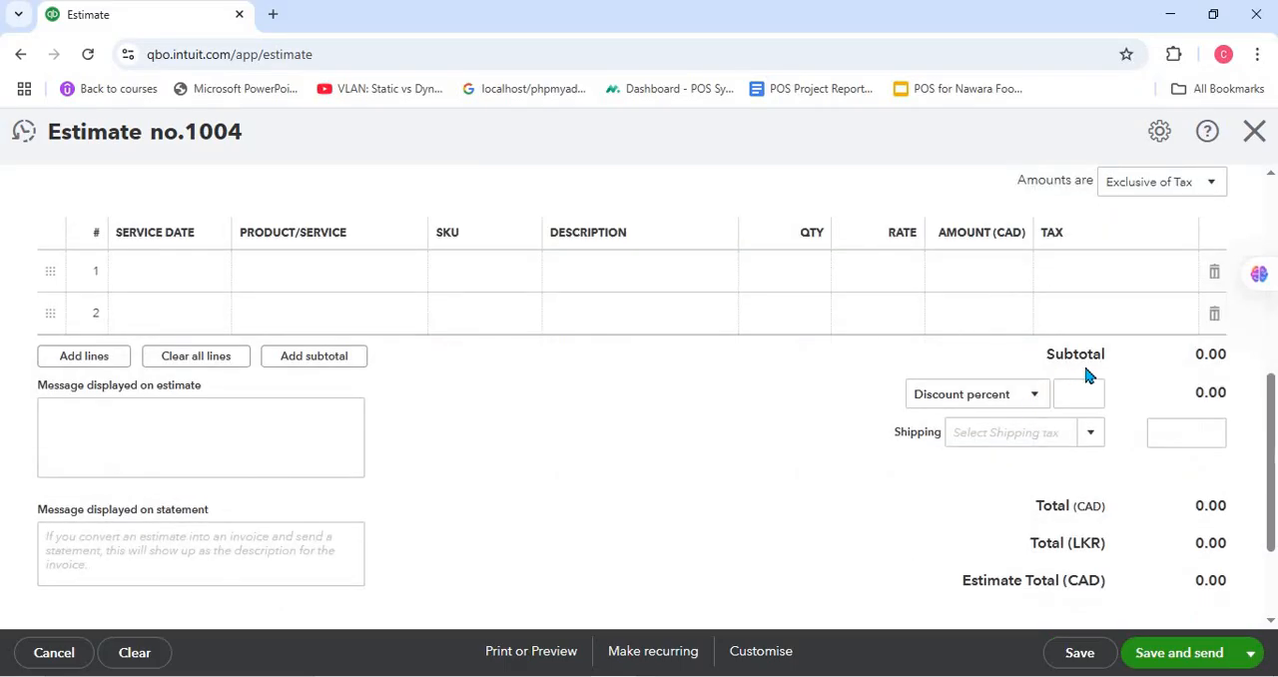
left_click(403, 279)
left_click(404, 281)
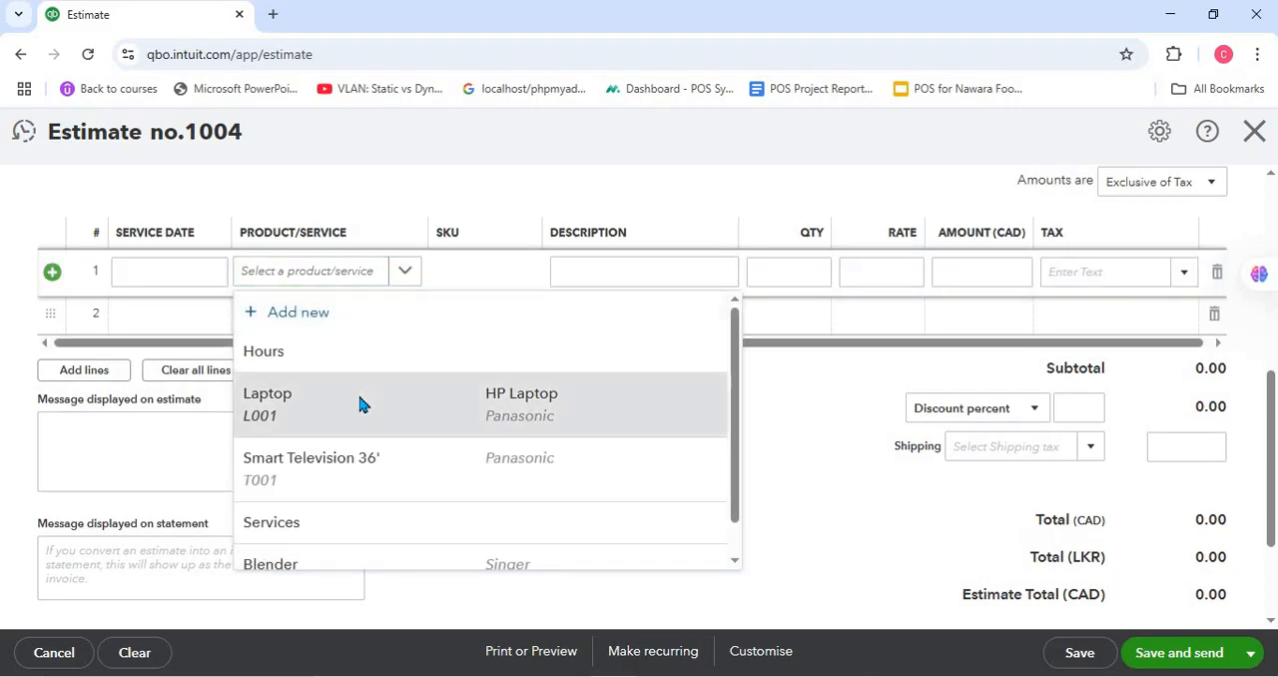
left_click(359, 403)
left_click(709, 149)
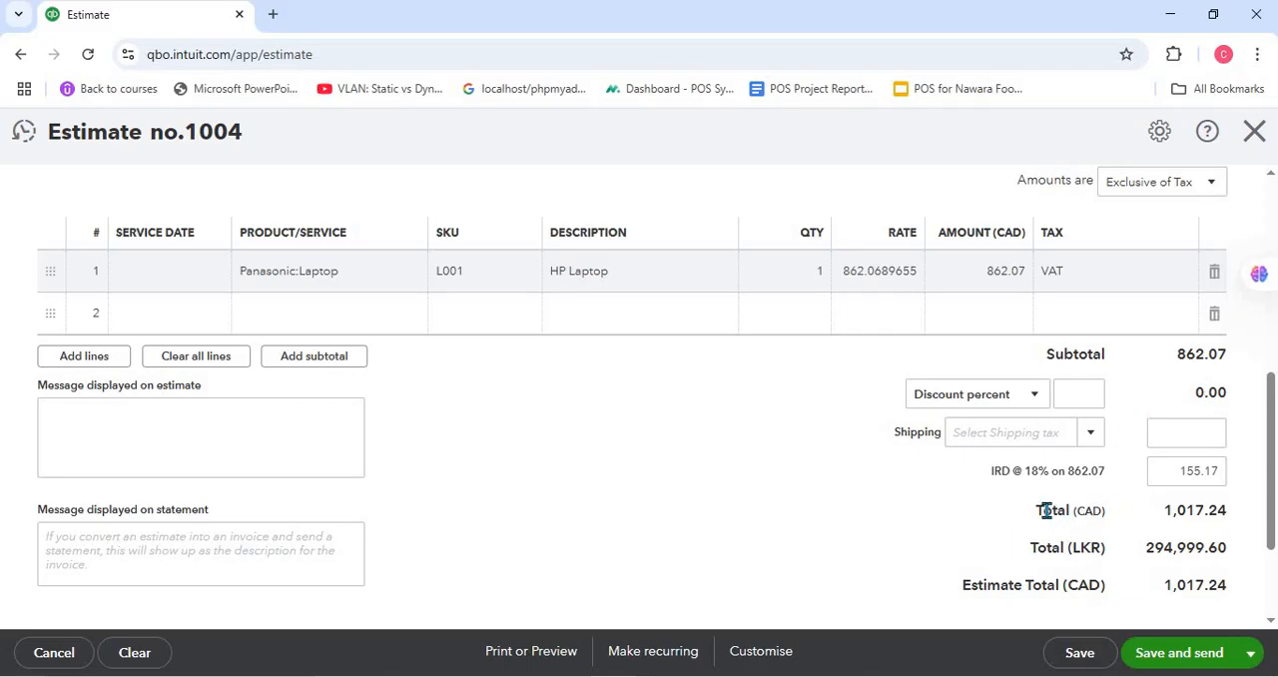
- Examine the estimate's totals in CAD and LKR and the amount shown in its header
left_click_drag(1222, 511, 973, 536)
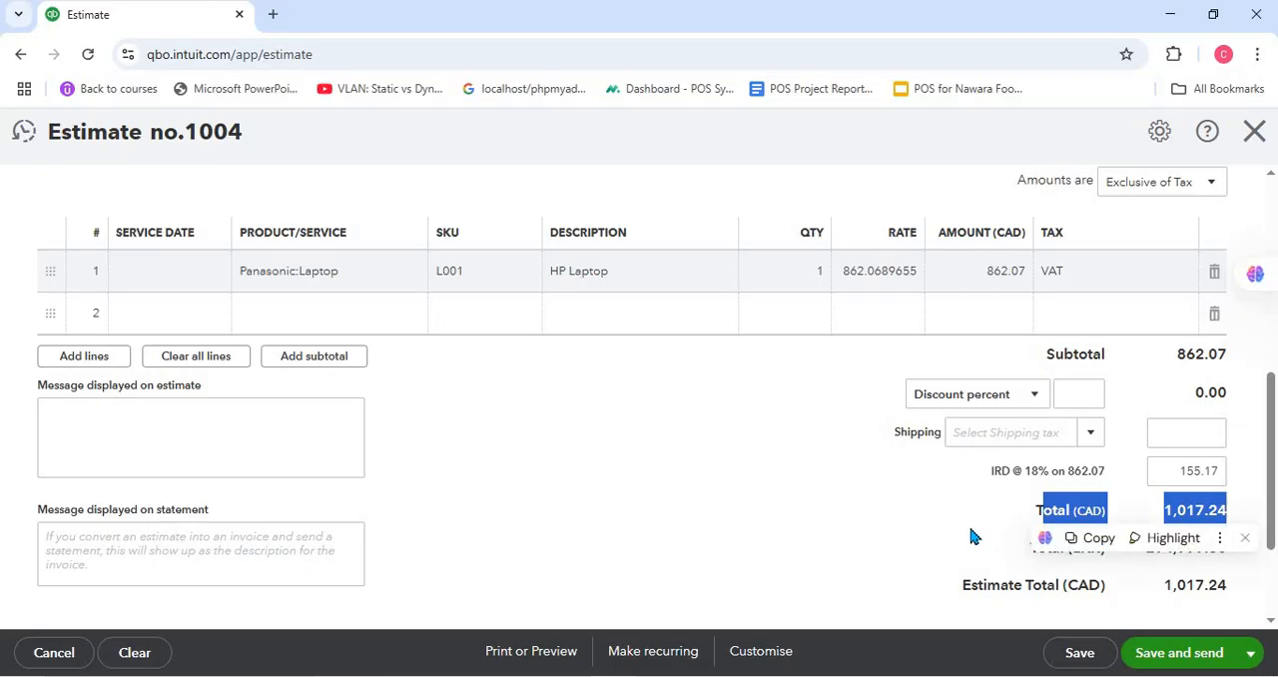
left_click(1034, 544)
left_click_drag(1195, 546, 870, 515)
left_click(870, 515)
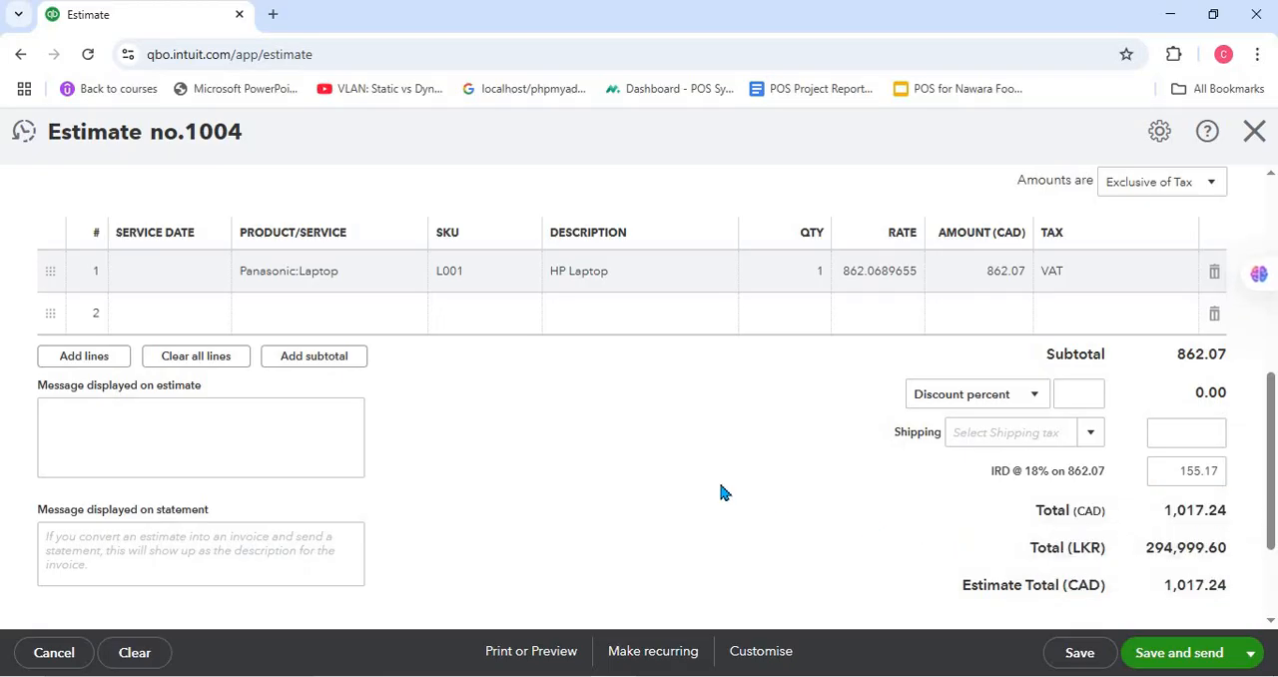
scroll(724, 492, "down", 2)
scroll(724, 491, "up", 3)
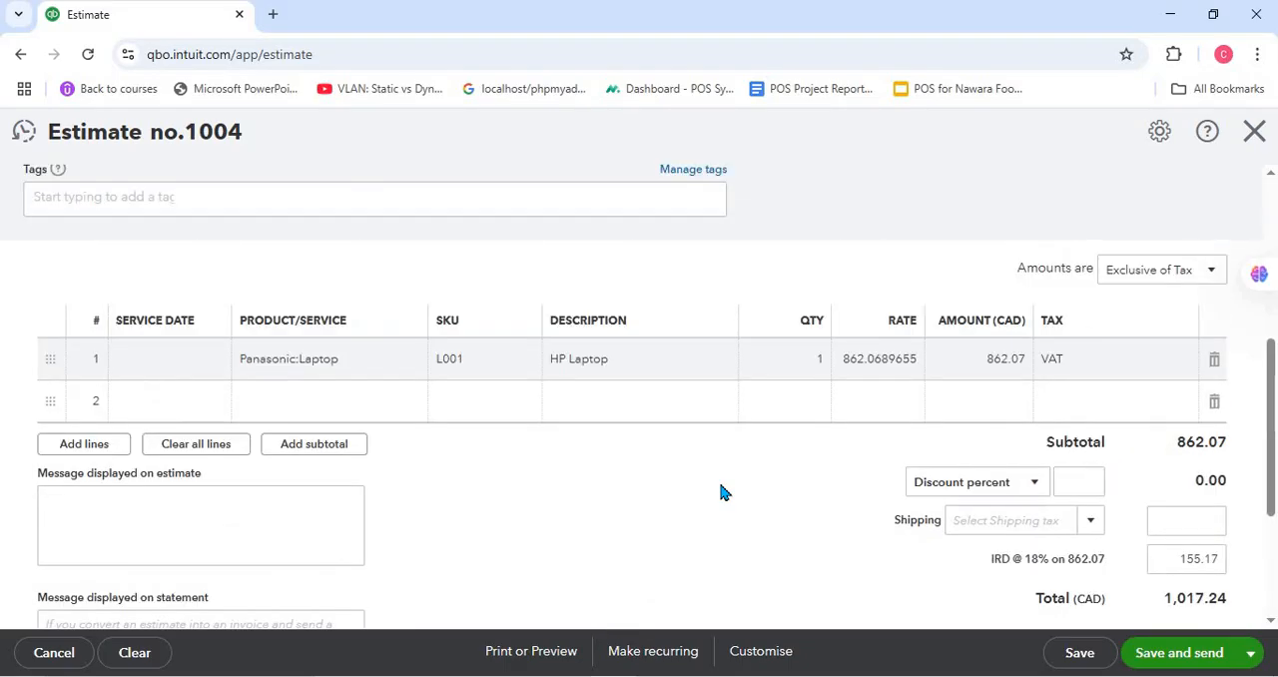
scroll(724, 492, "up", 3)
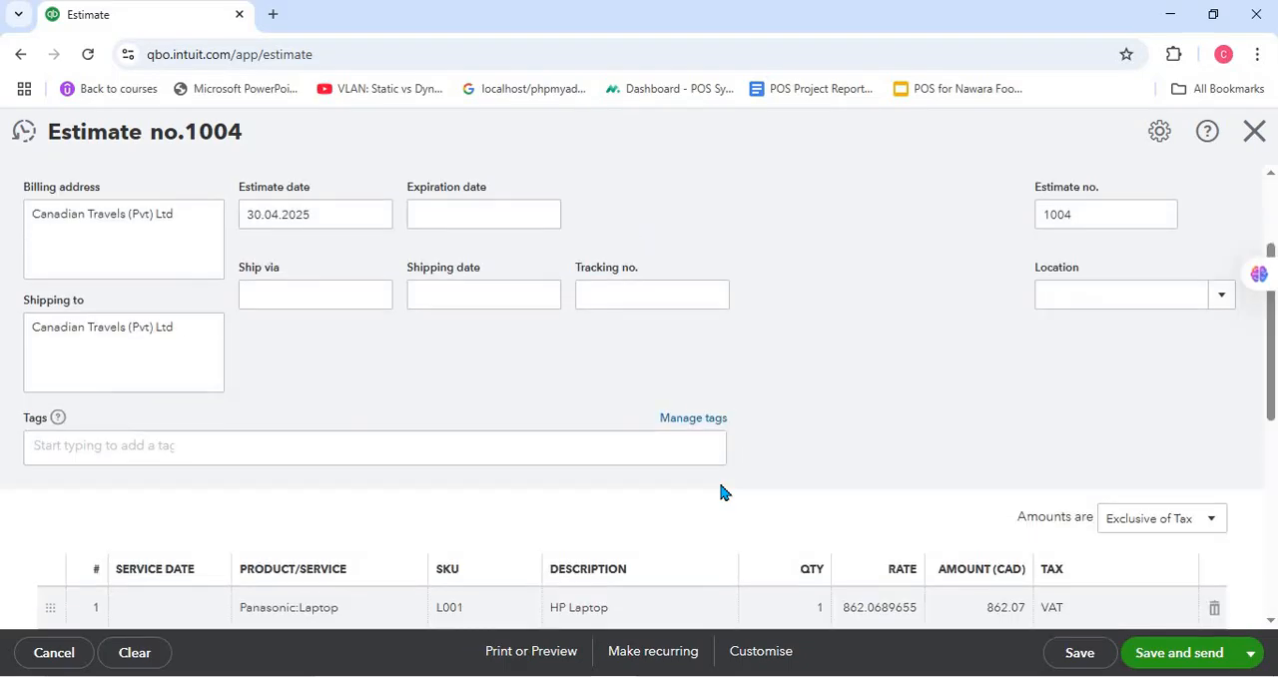
scroll(724, 491, "up", 2)
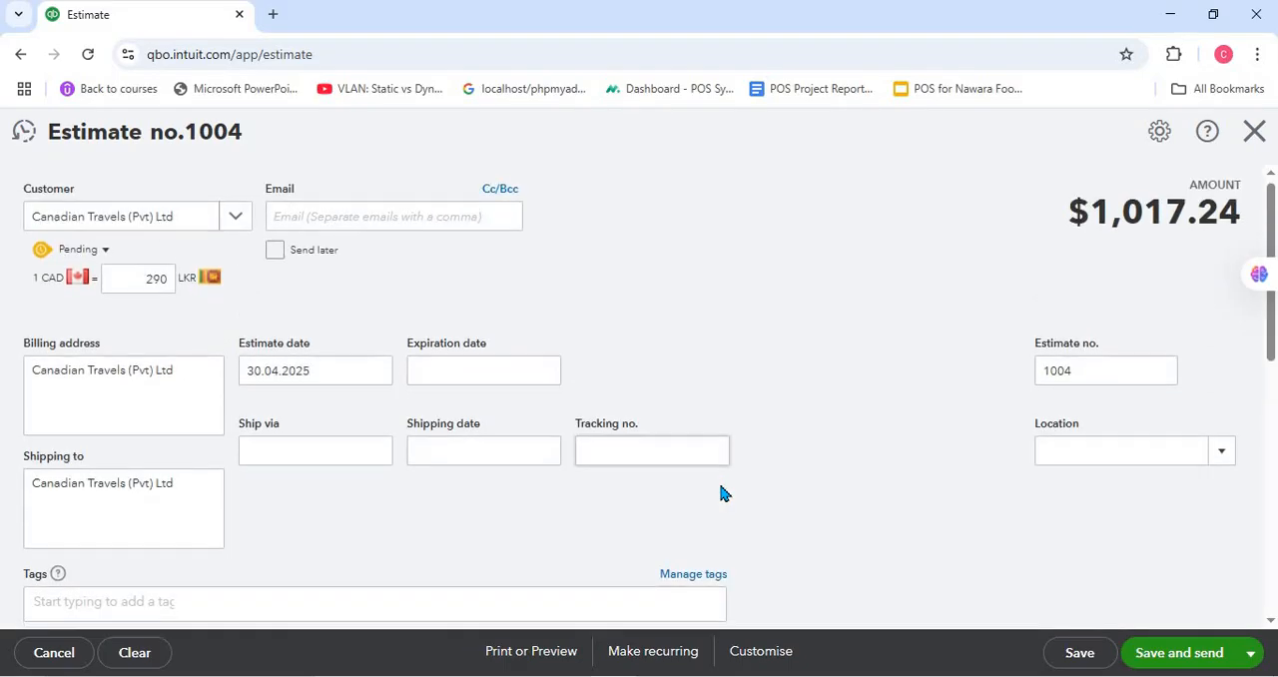
- Save the estimate and close it to return to the estimates list
scroll(723, 492, "down", 5)
left_click(1102, 656)
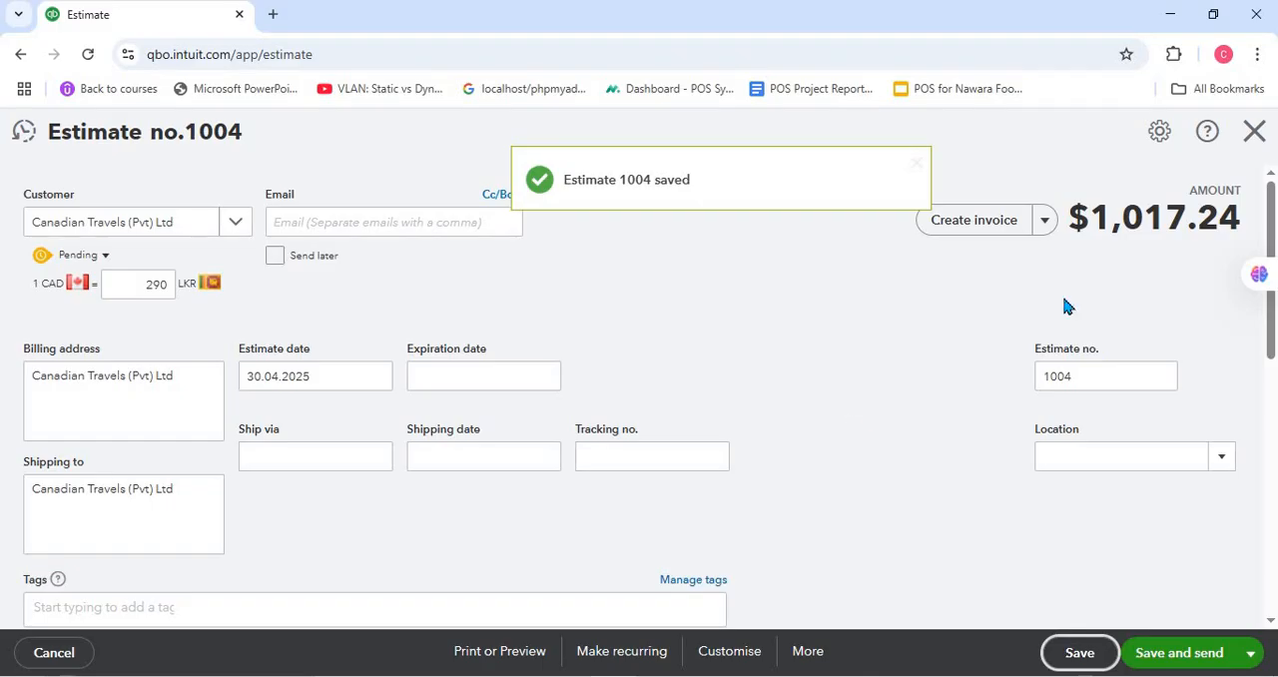
left_click(1256, 130)
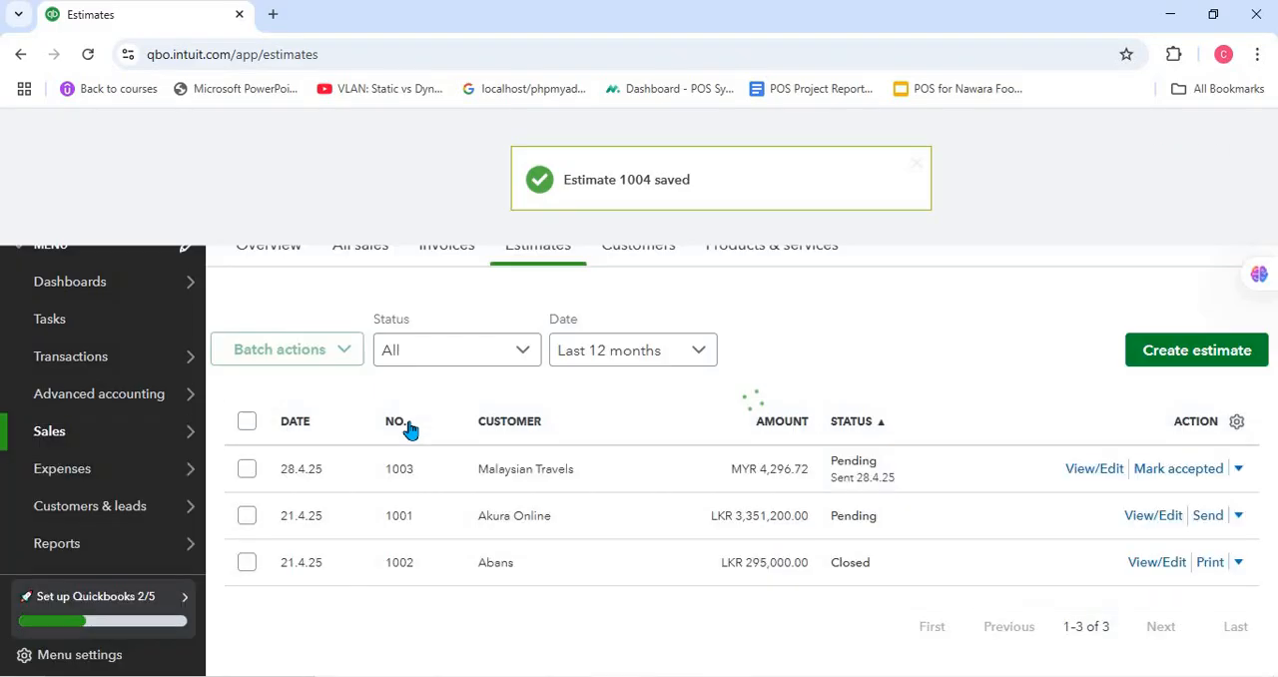
- Open the purchase orders list, duplicate it in a second browser tab and return to the original tab
mouse_move(118, 476)
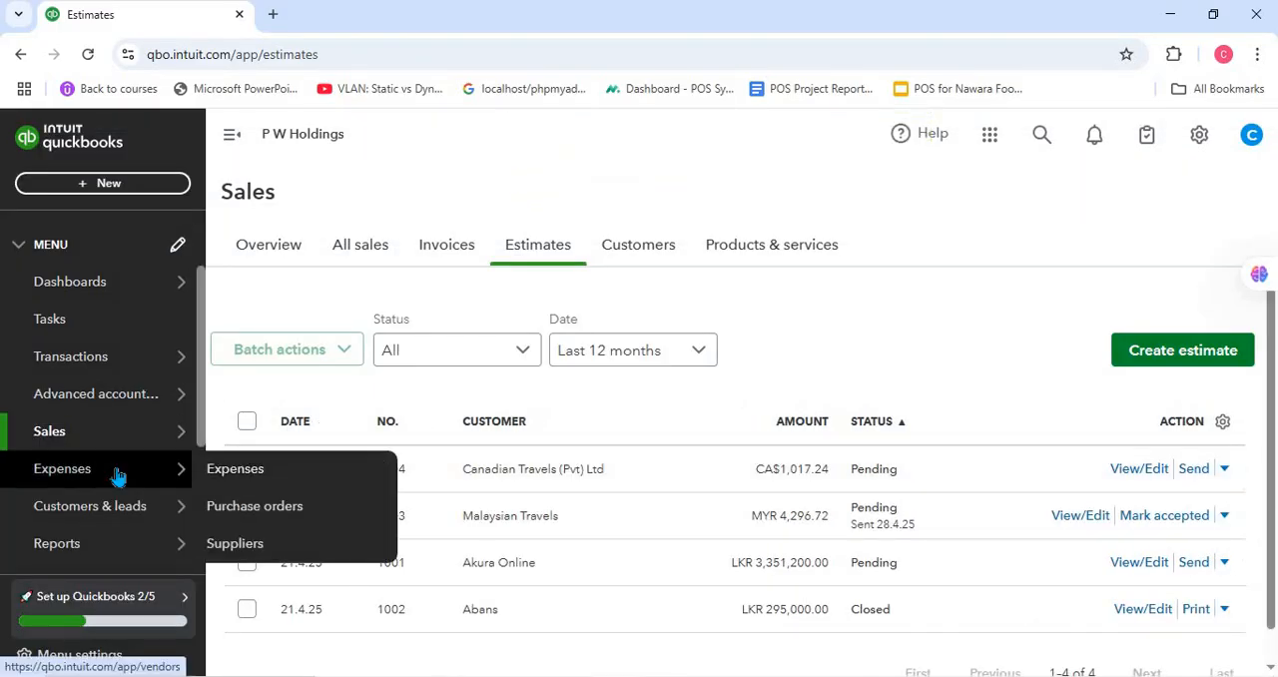
left_click(332, 508)
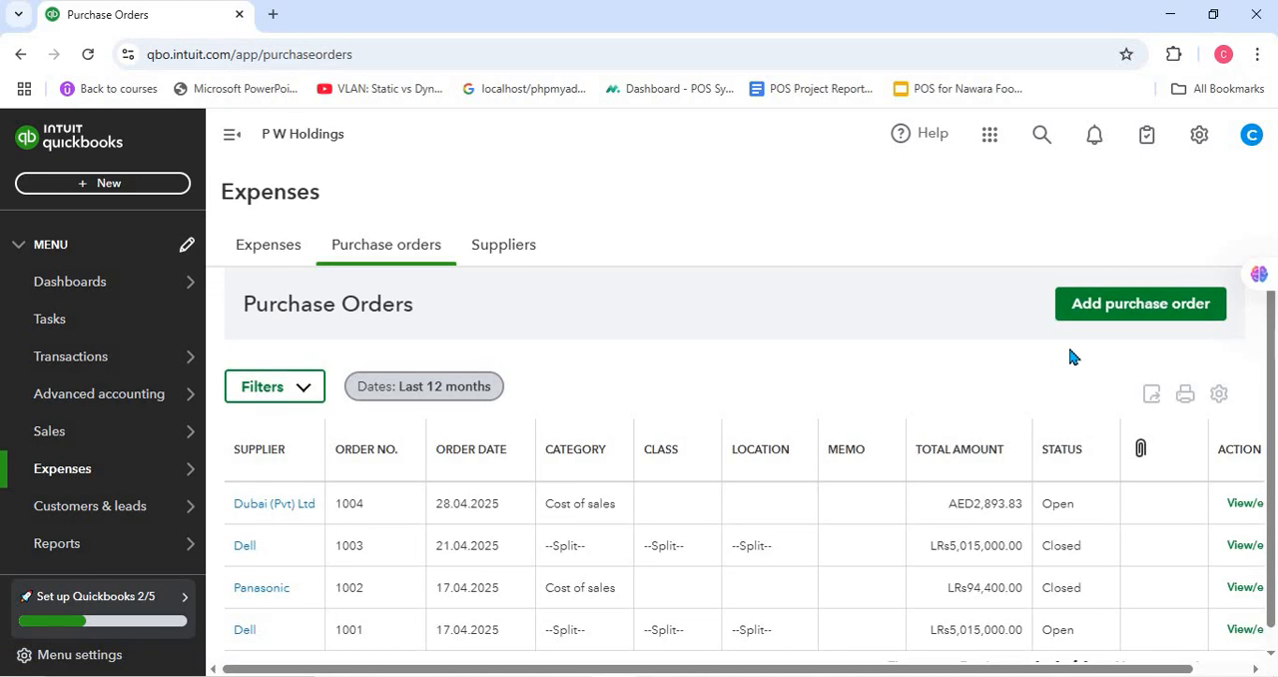
right_click(156, 16)
left_click(219, 193)
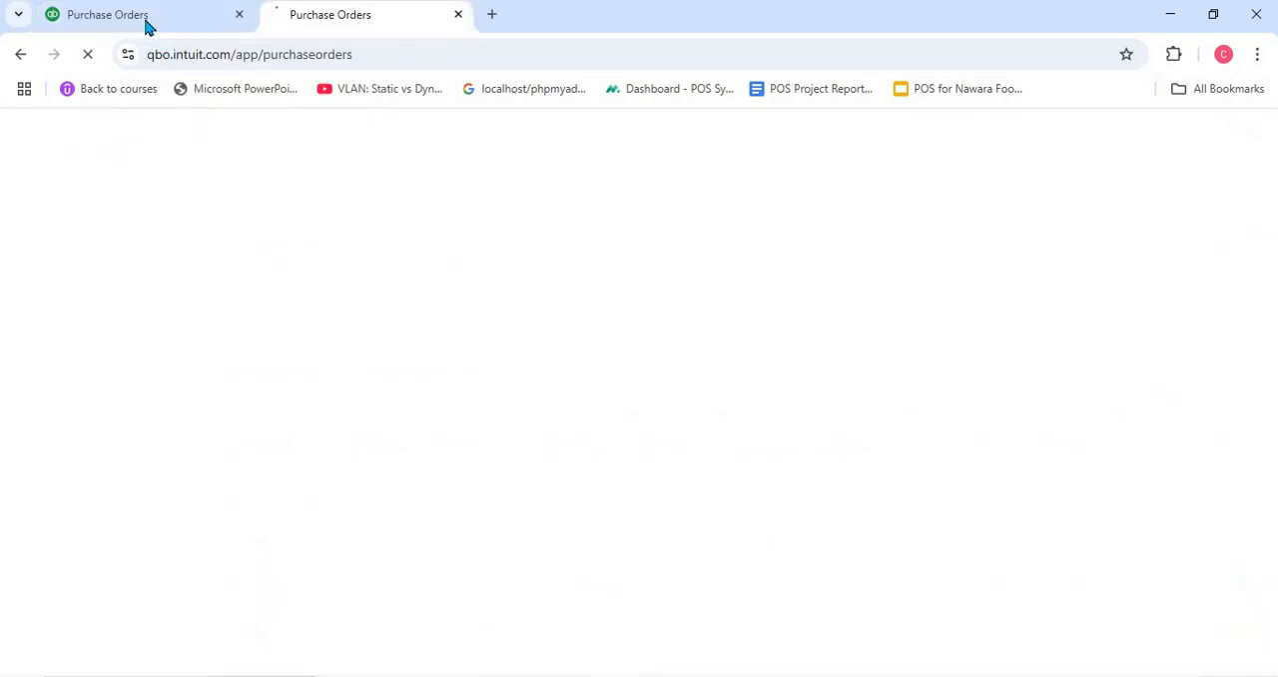
left_click(146, 20)
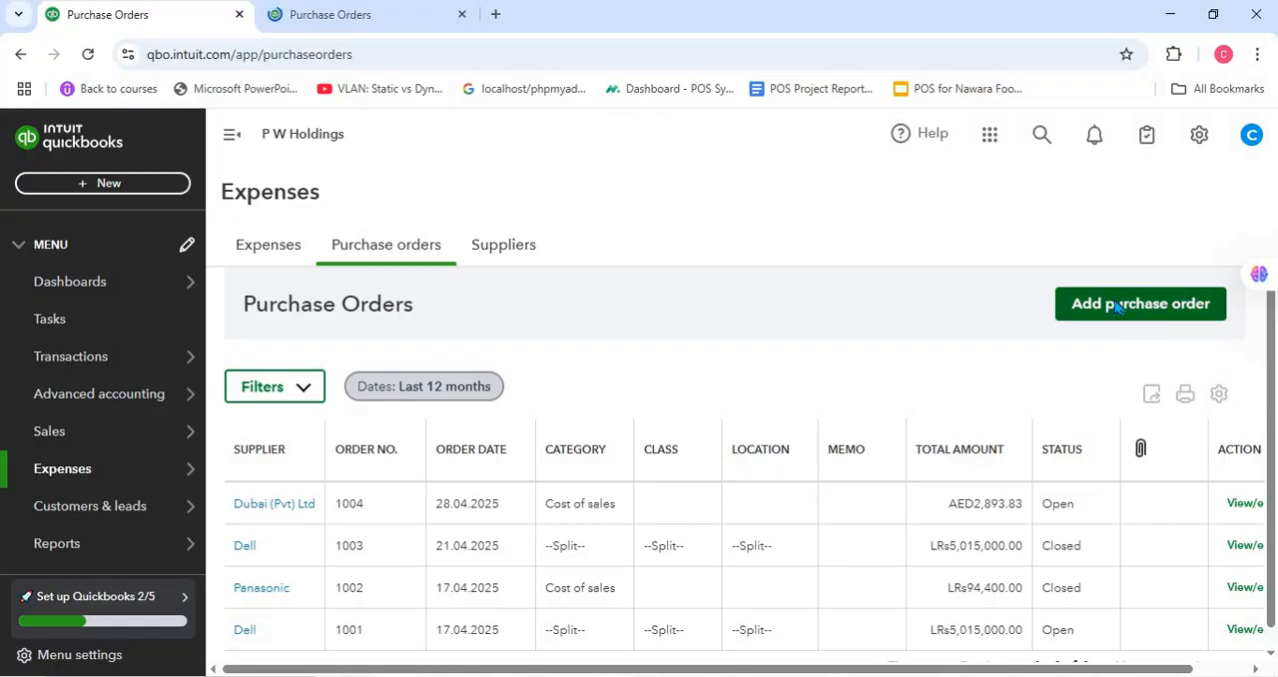
- Start a new purchase order with Dell as the LKR supplier
left_click(1117, 305)
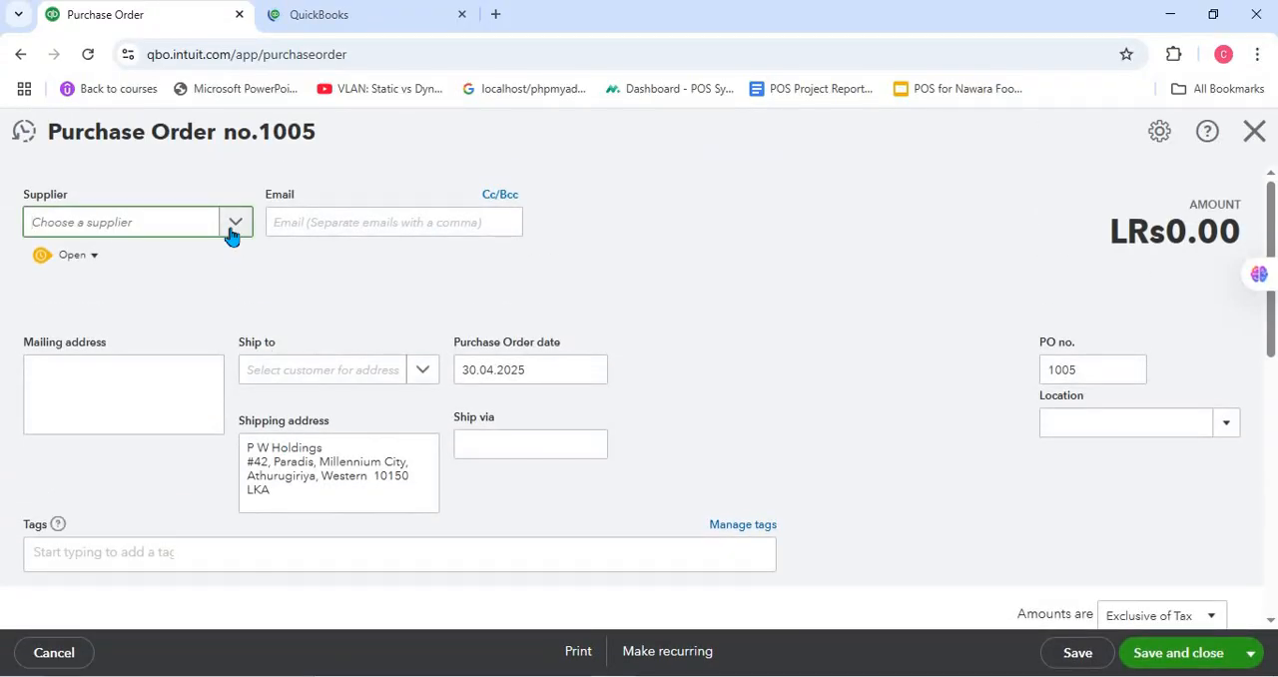
left_click(231, 232)
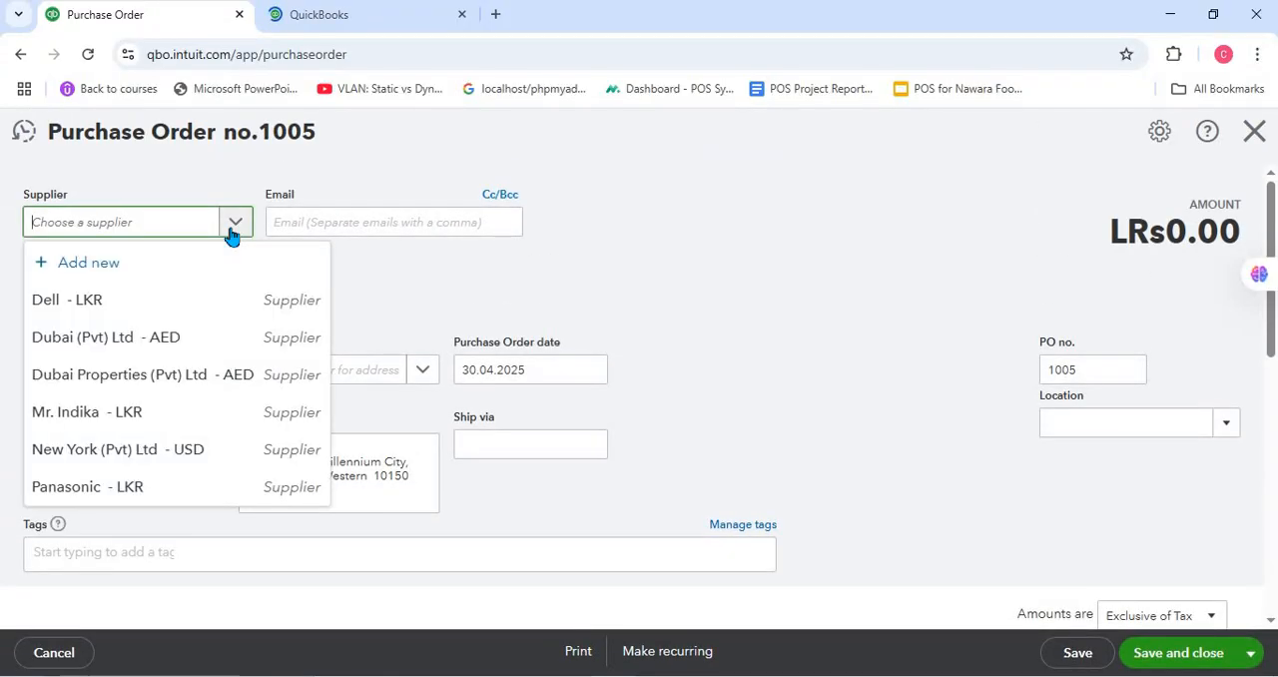
left_click(226, 298)
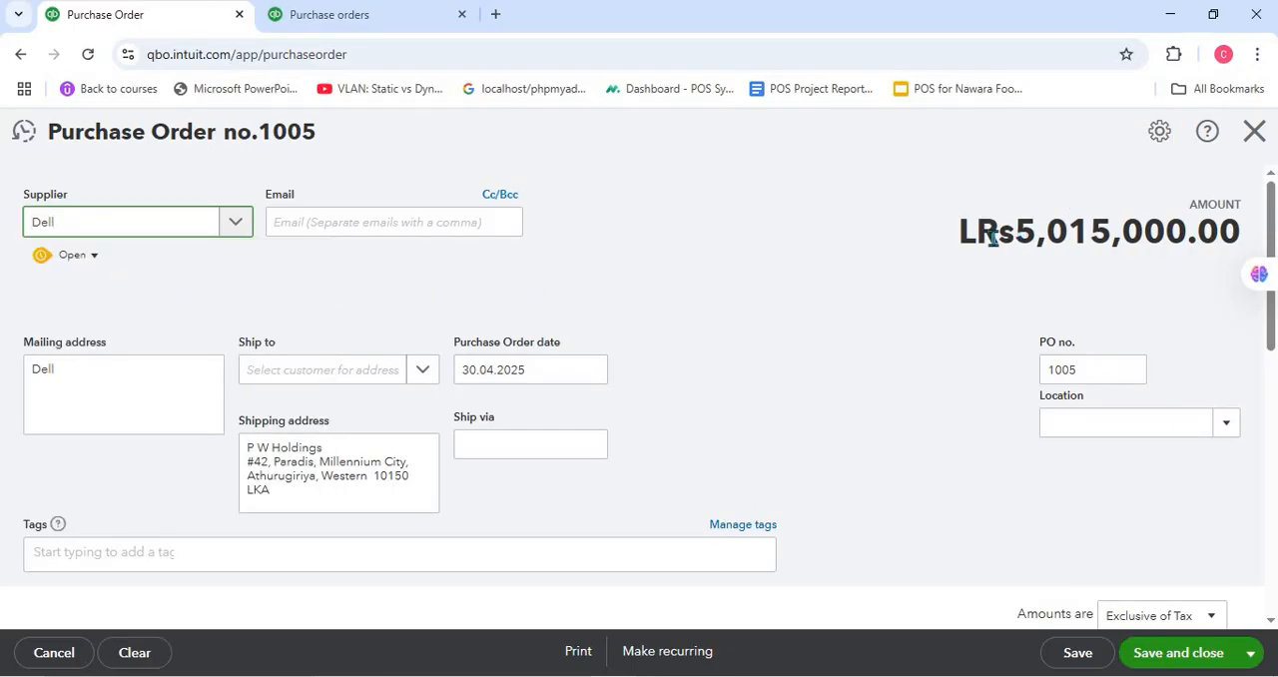
- In the duplicated browser tab, start another purchase order with the USD supplier New York (Pvt) Ltd
left_click(344, 27)
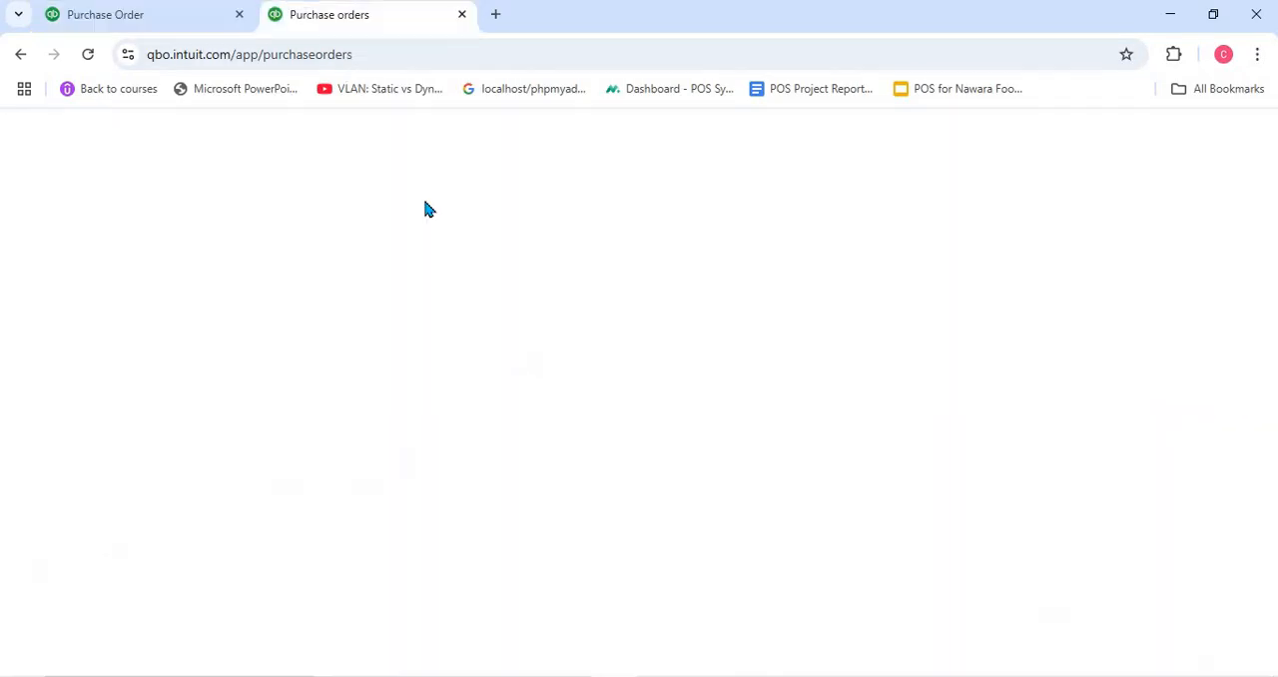
left_click(1108, 317)
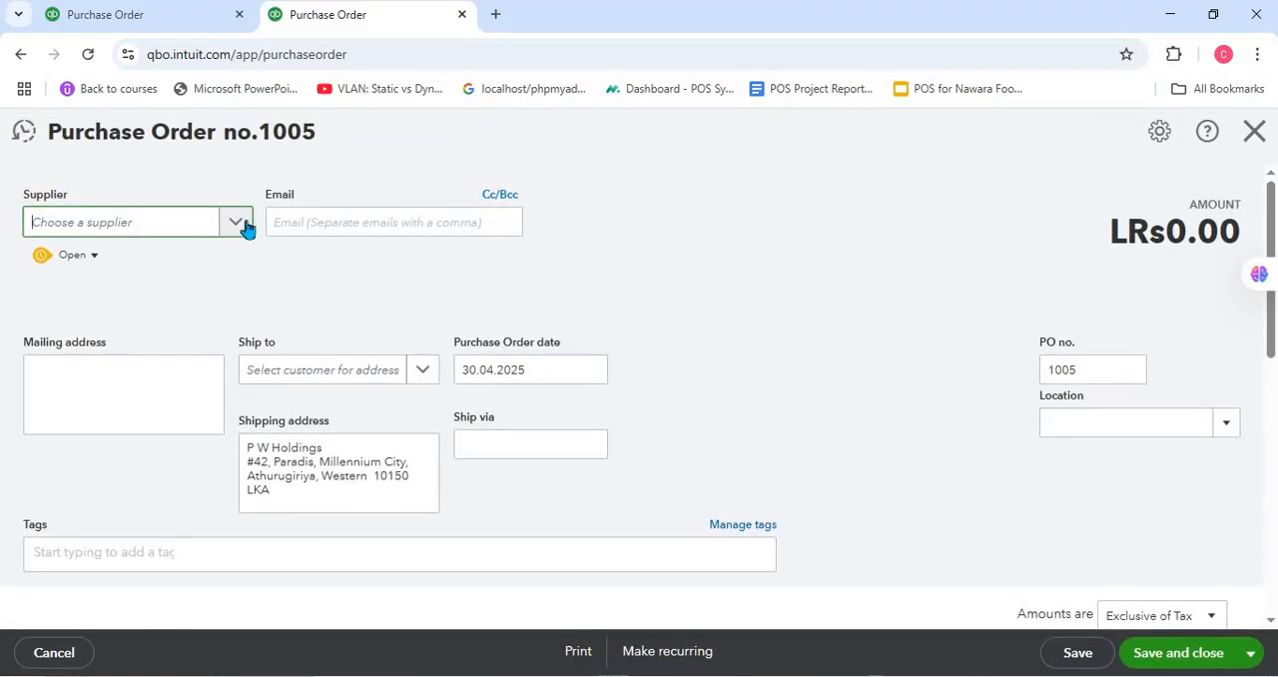
left_click(236, 223)
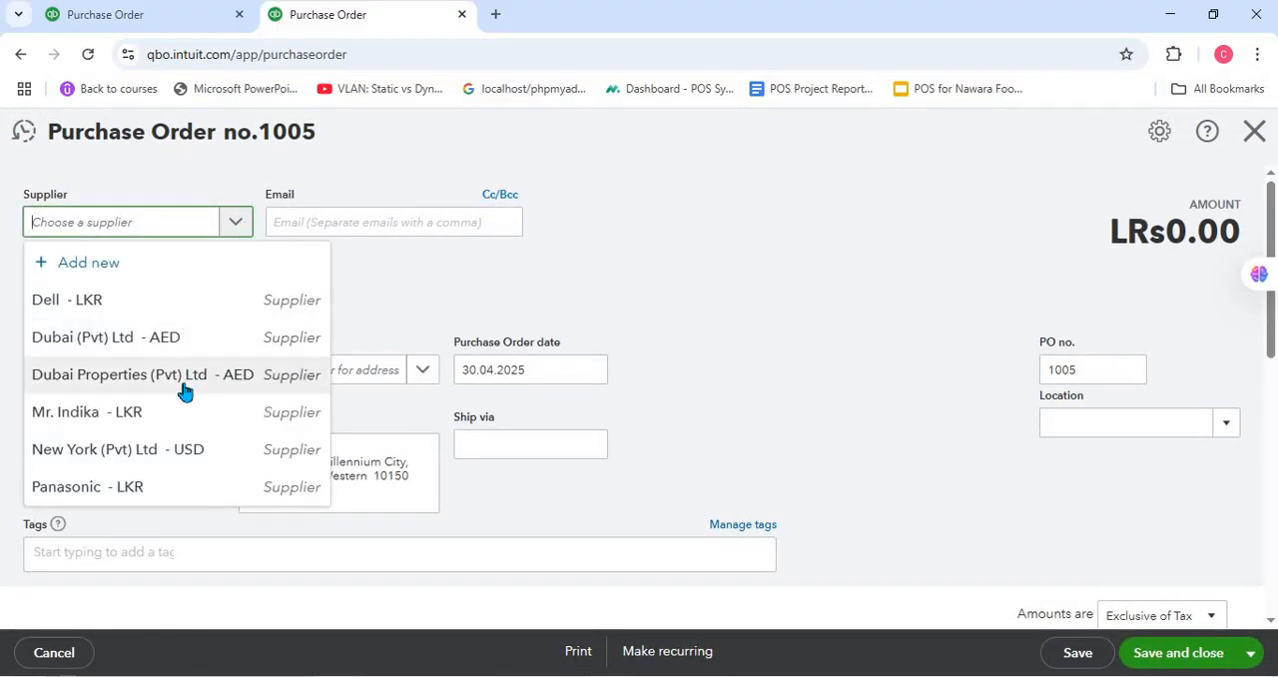
left_click(189, 455)
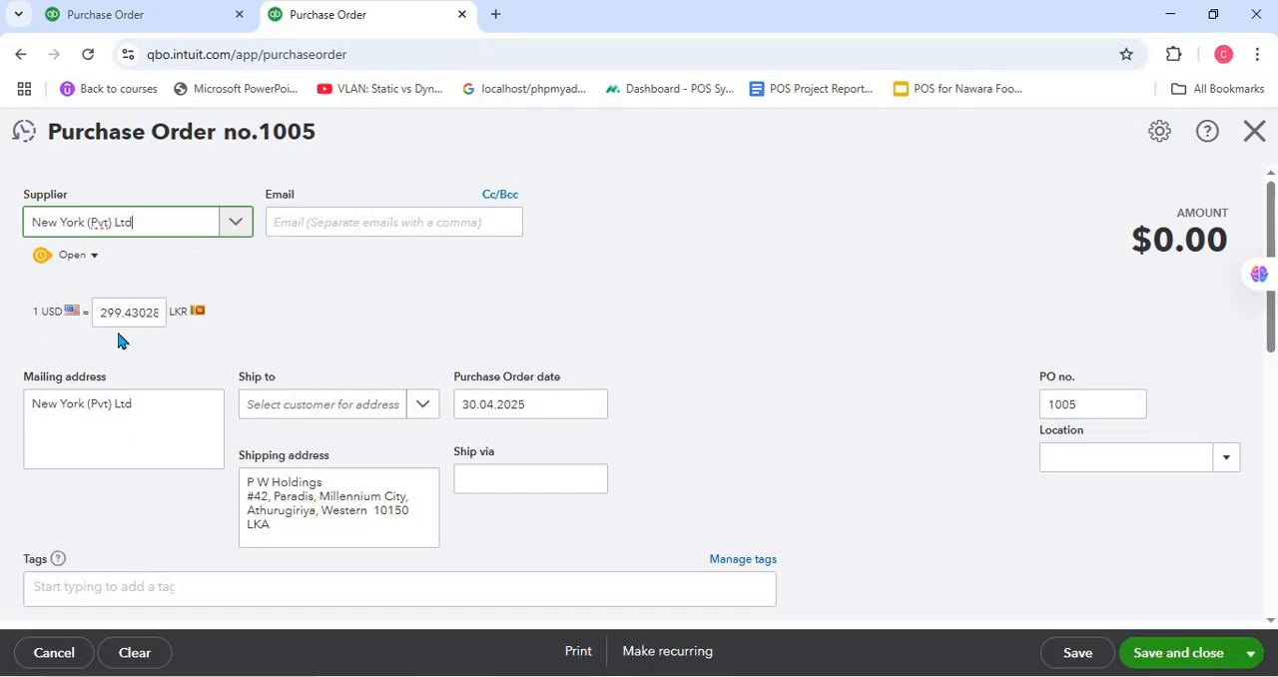
- Add the Laptop product (L001) to the first item line of the New York (Pvt) Ltd purchase order
left_click_drag(1141, 244, 1207, 245)
left_click(823, 293)
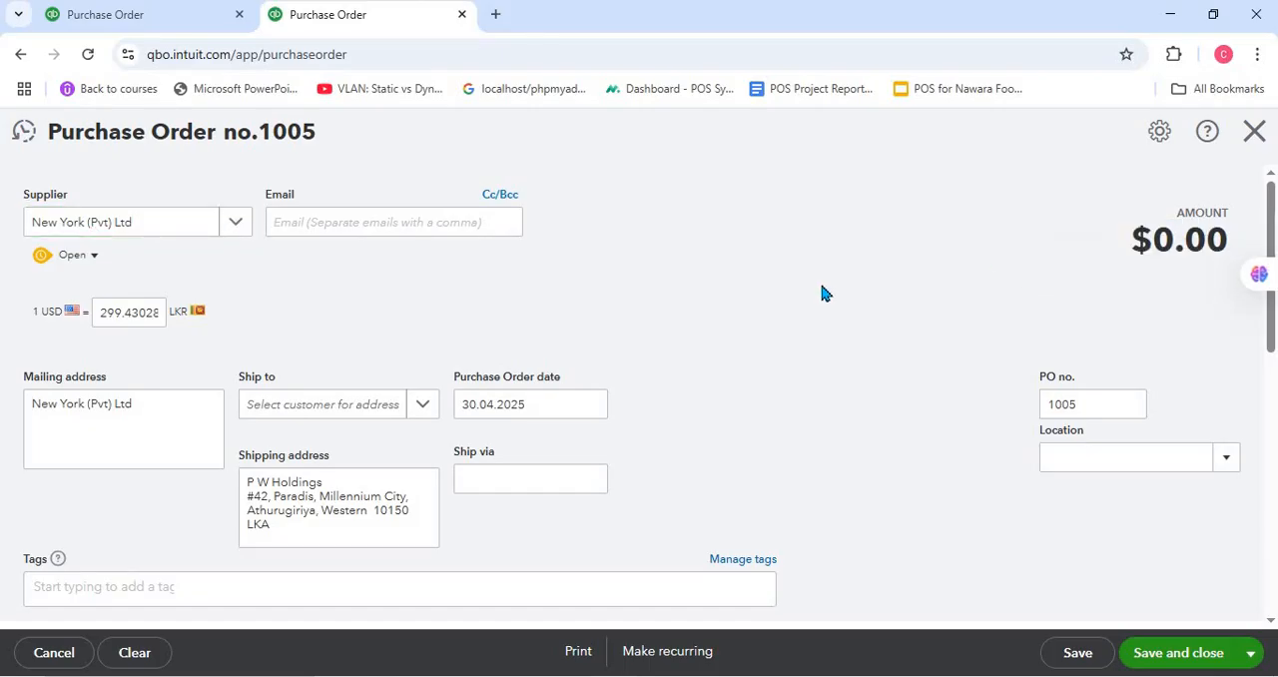
scroll(385, 413, "down", 3)
scroll(289, 351, "down", 3)
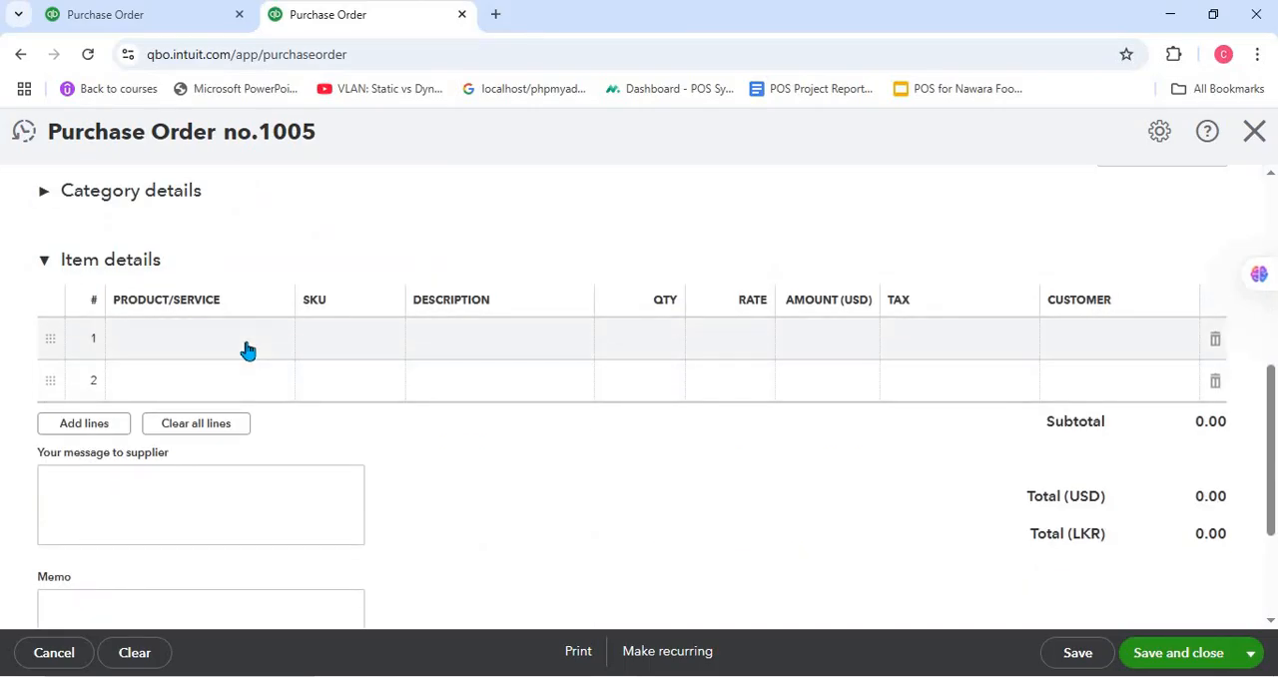
left_click(264, 347)
left_click(276, 341)
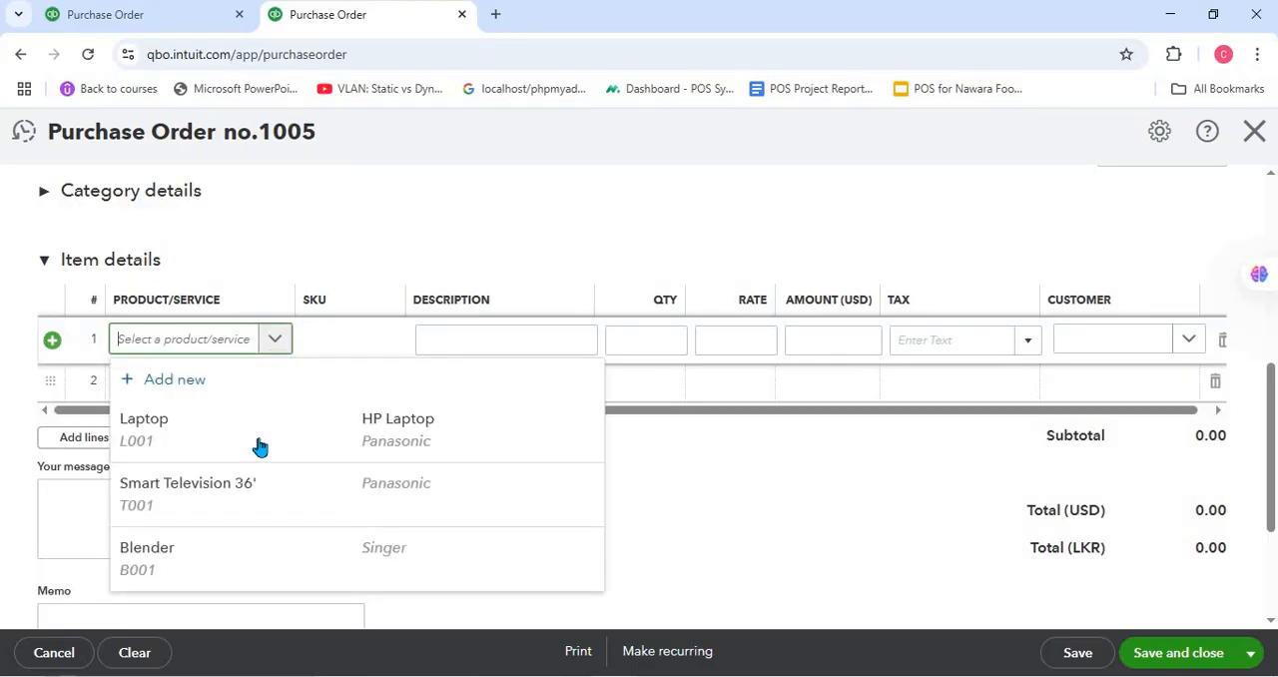
left_click(257, 436)
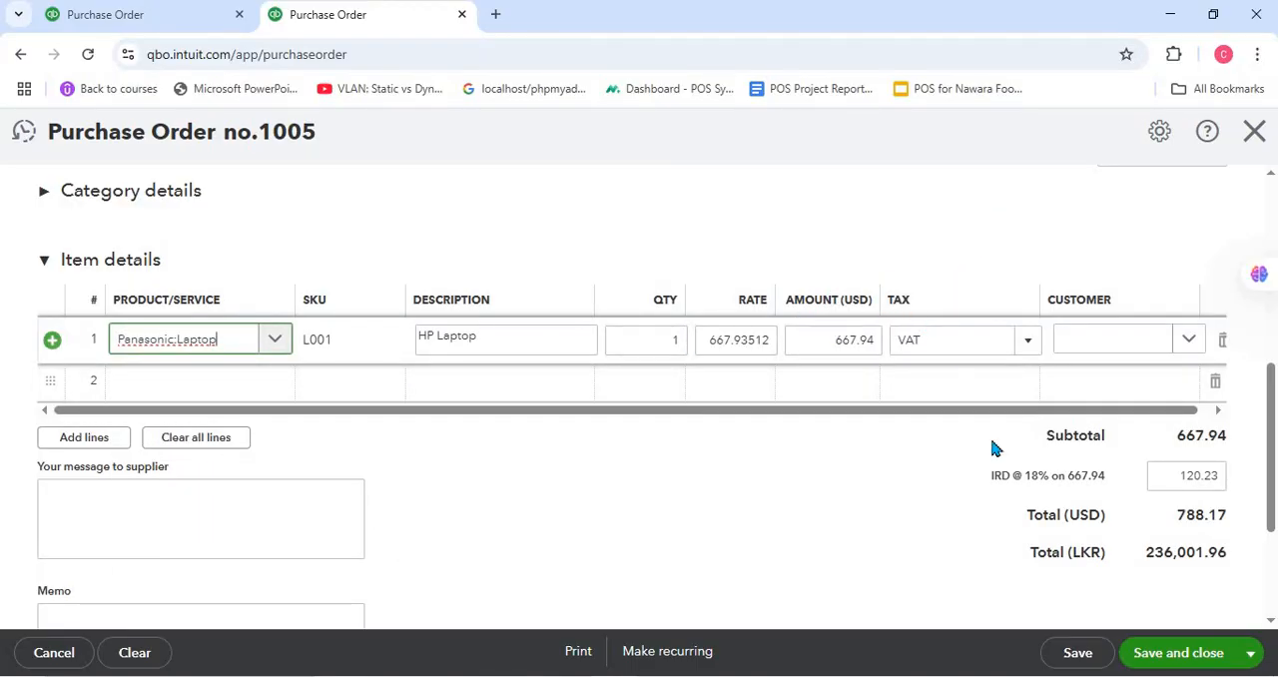
- Check the purchase order's USD total, save the order and close it
left_click_drag(1127, 529, 1219, 499)
left_click(1045, 557)
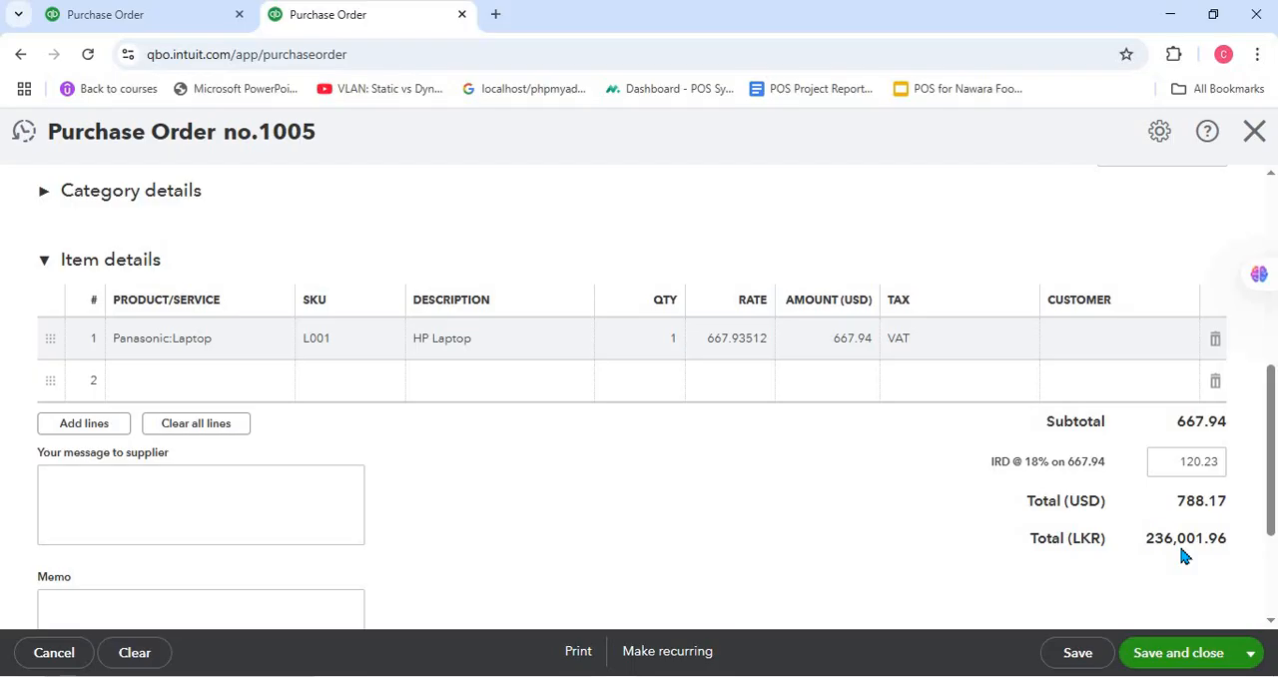
left_click(1076, 654)
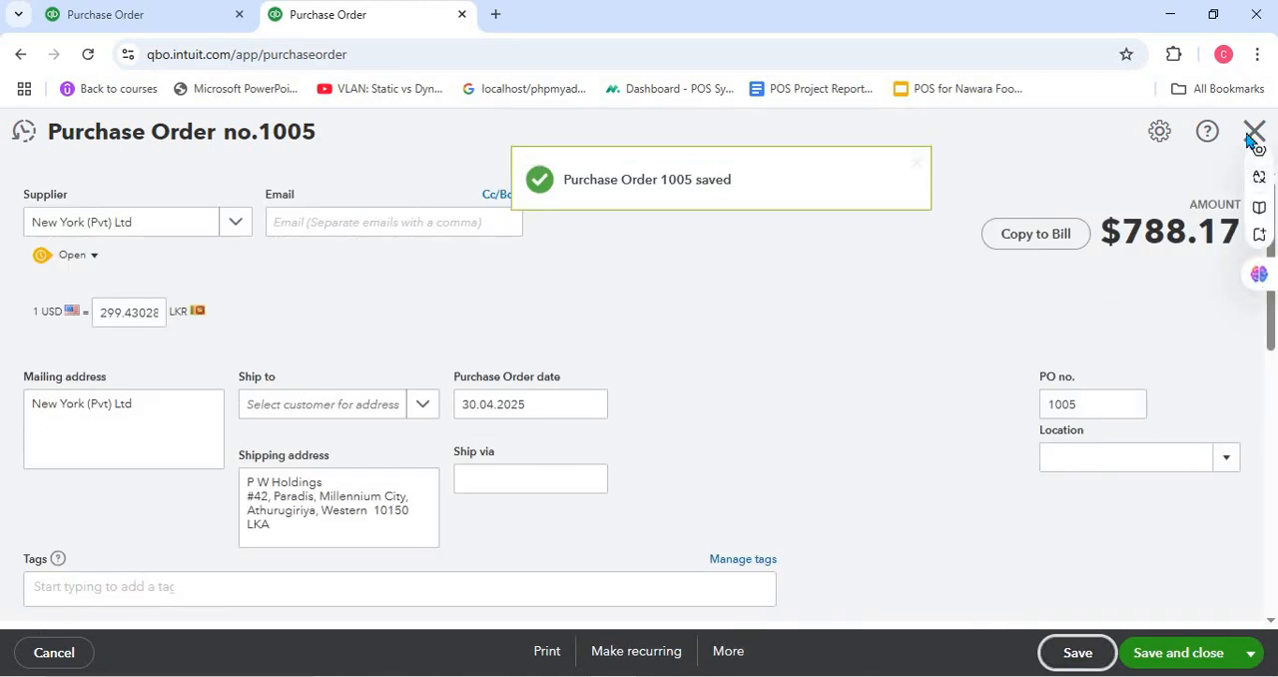
left_click(1254, 131)
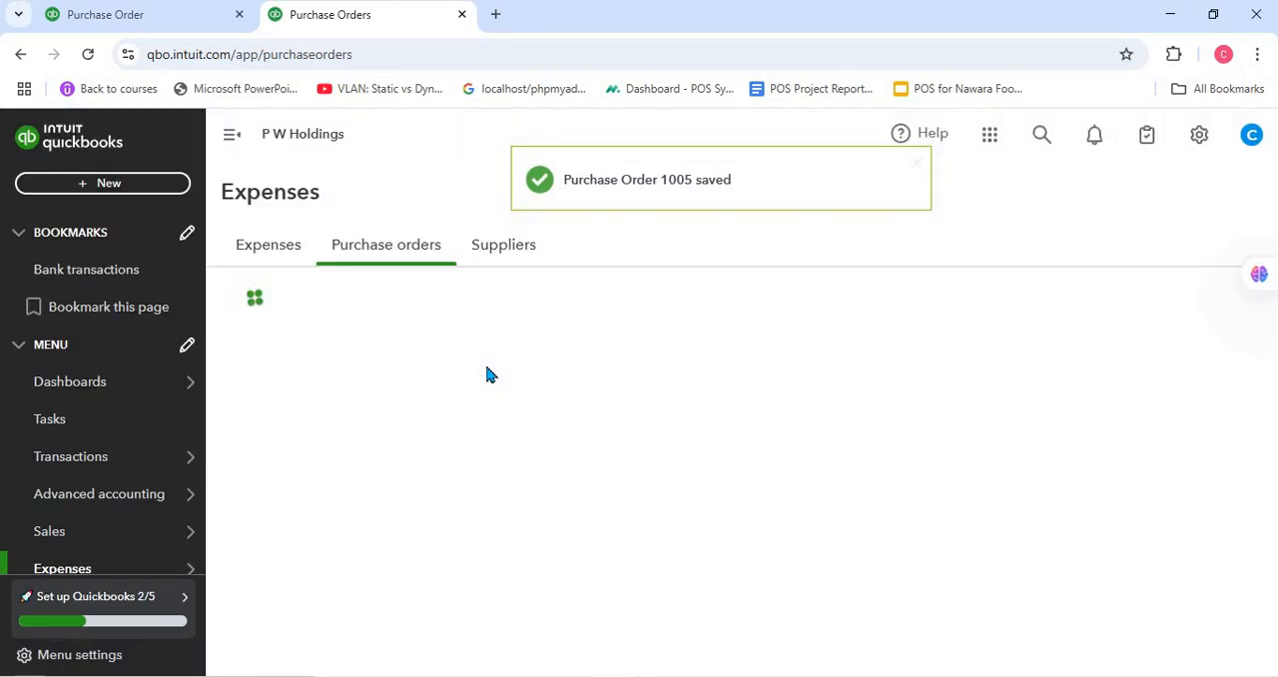
- Open the bank transactions page, duplicate it in another browser tab and return to the original tab
mouse_move(123, 460)
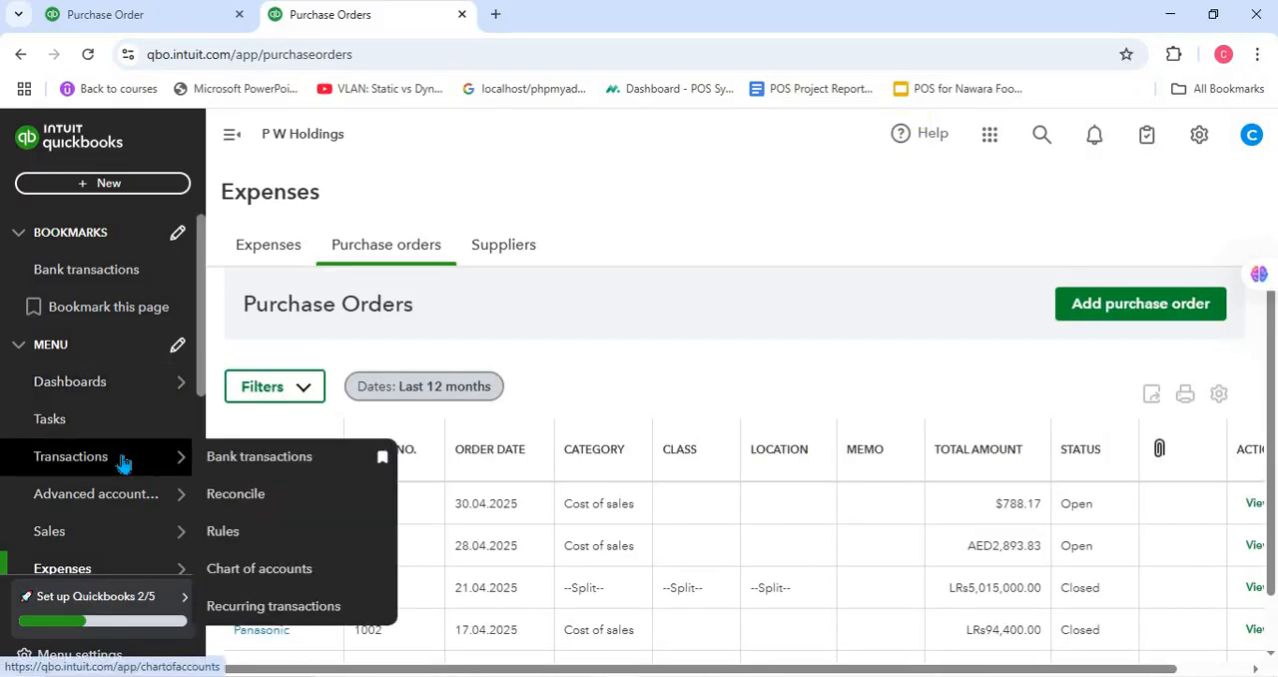
left_click(258, 458)
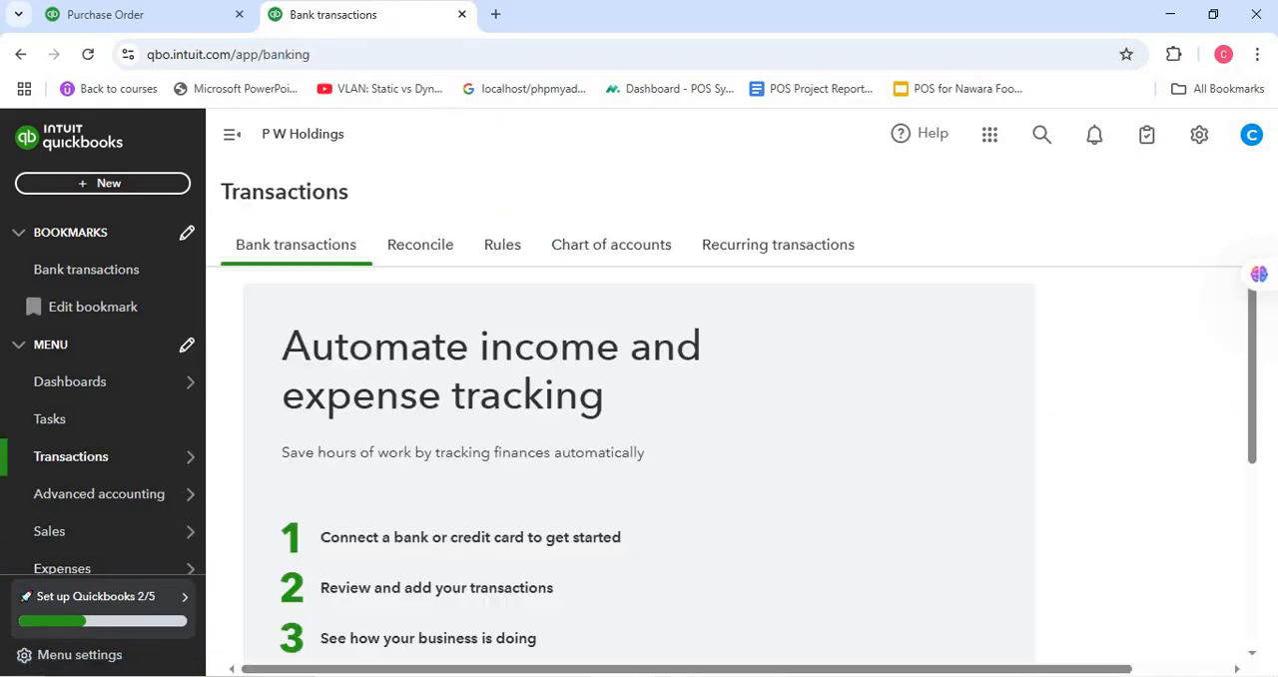
right_click(375, 23)
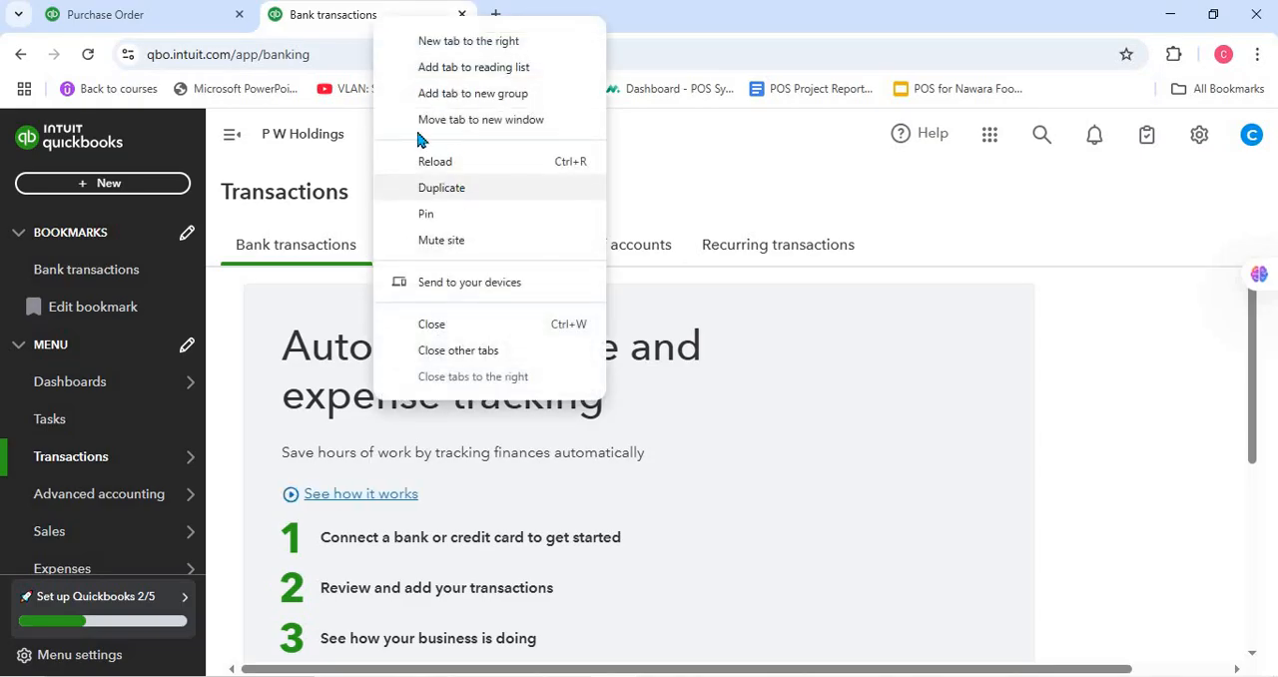
left_click(457, 189)
left_click(341, 24)
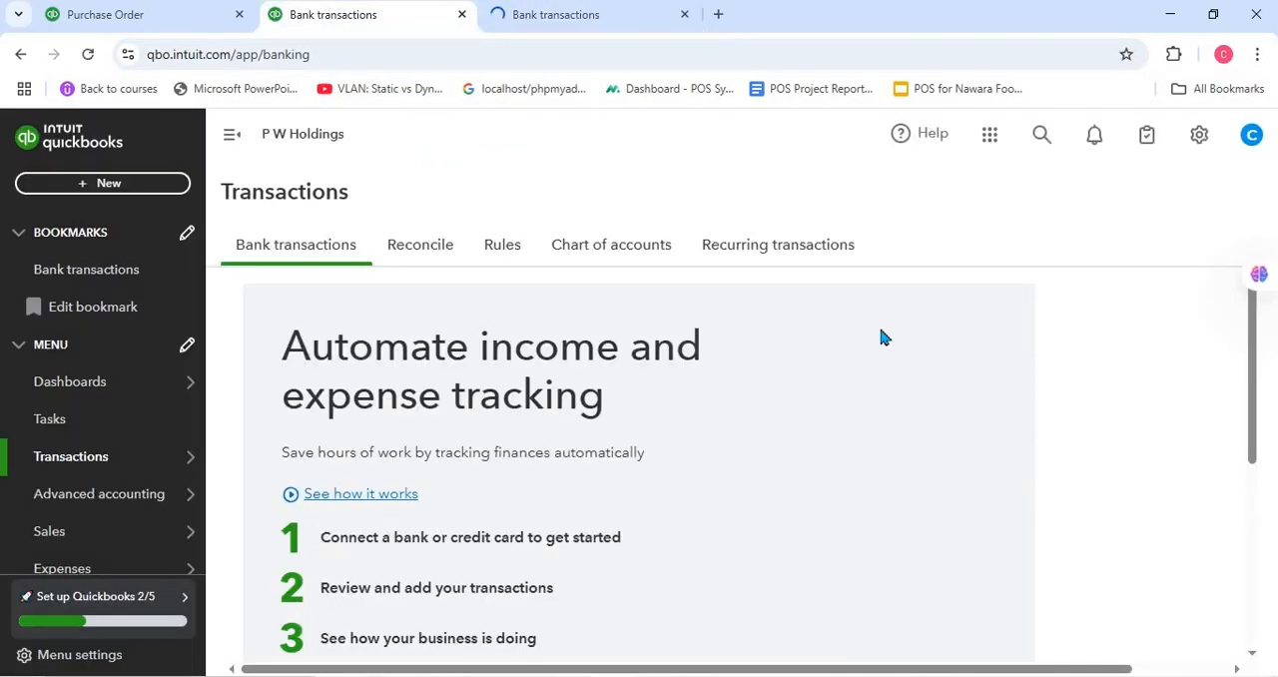
scroll(892, 337, "down", 2)
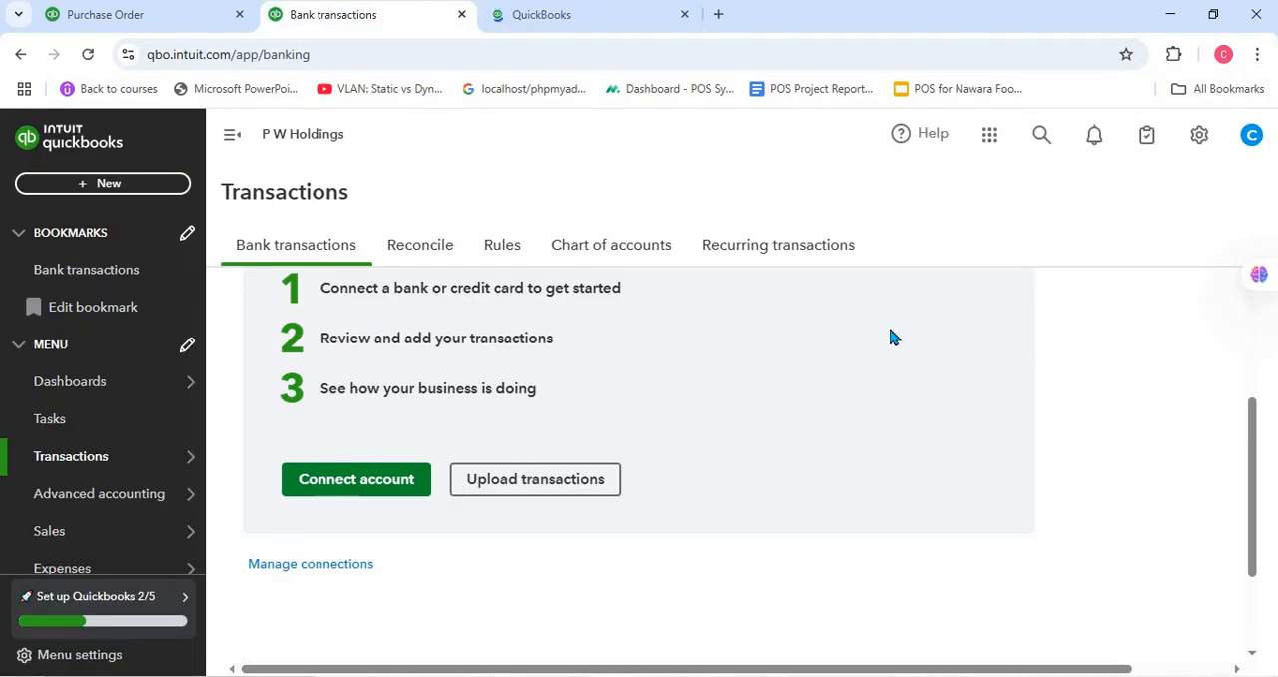
scroll(892, 336, "up", 2)
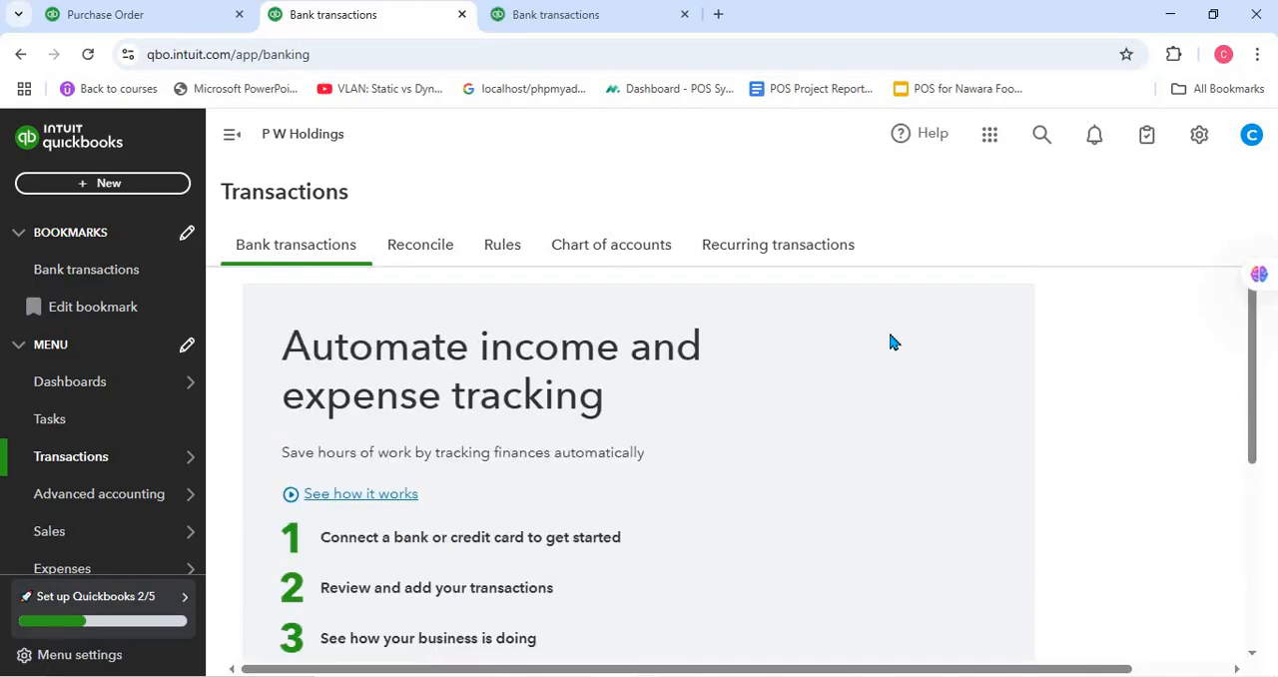
scroll(892, 342, "down", 4)
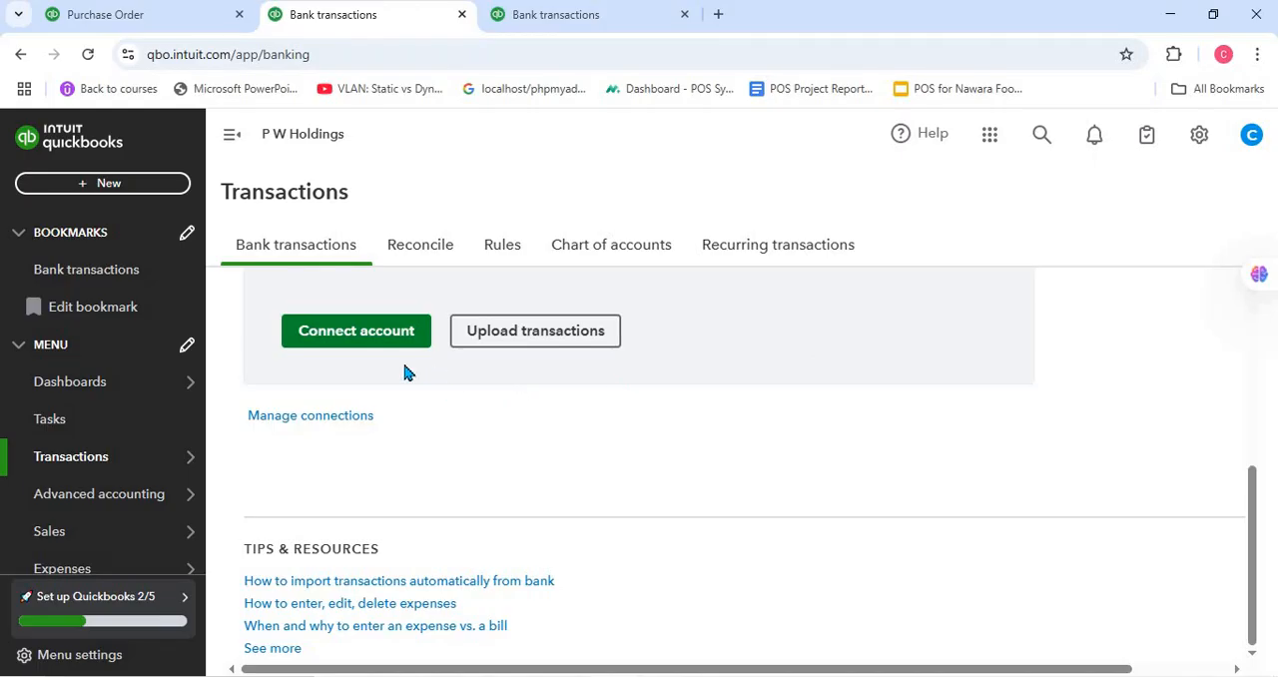
left_click(367, 346)
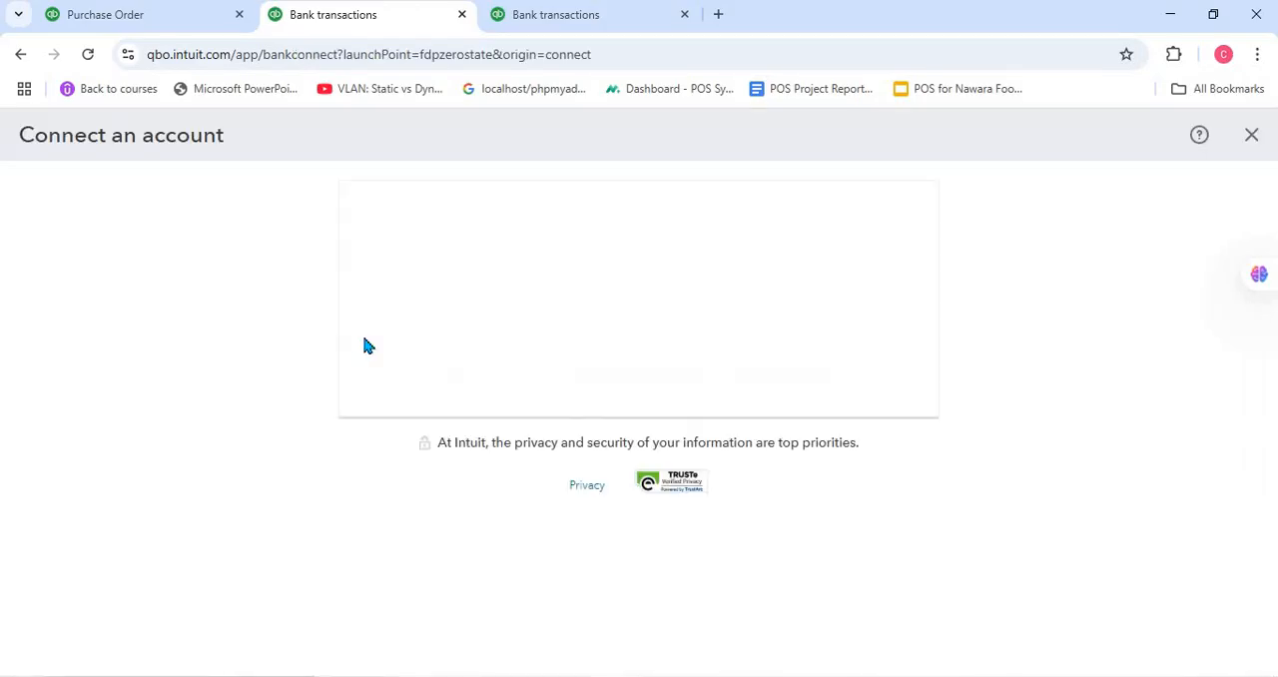
left_click(20, 55)
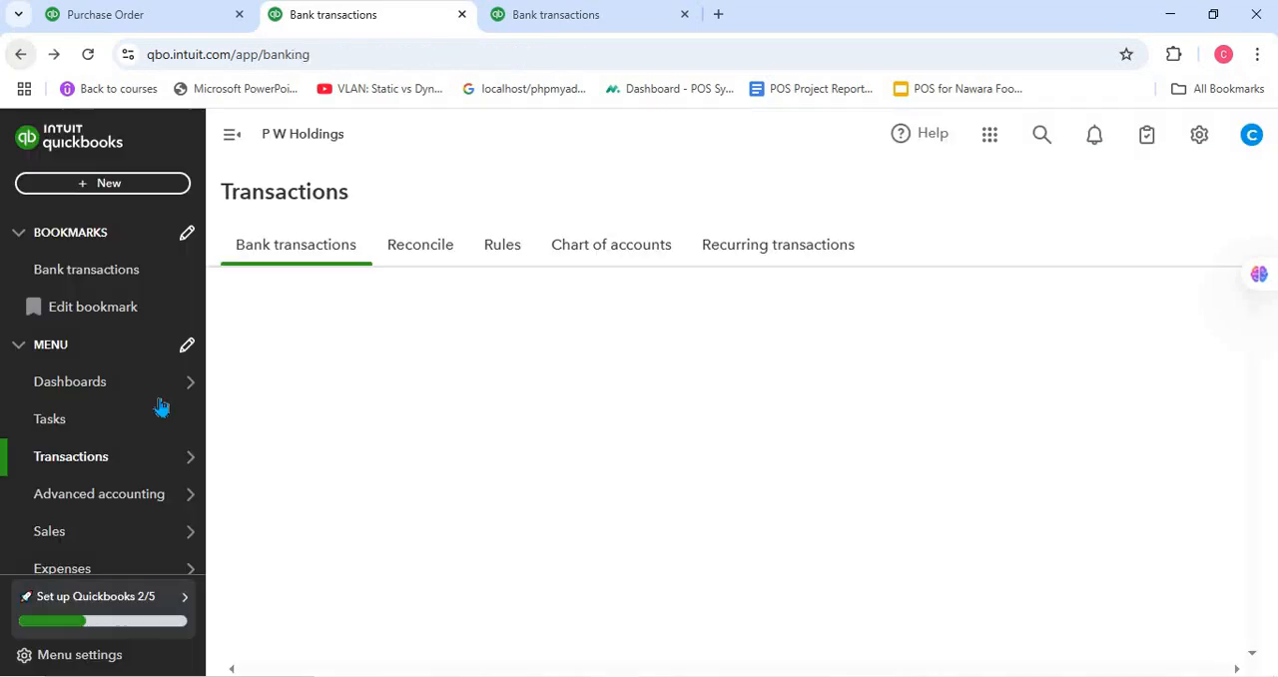
mouse_move(160, 404)
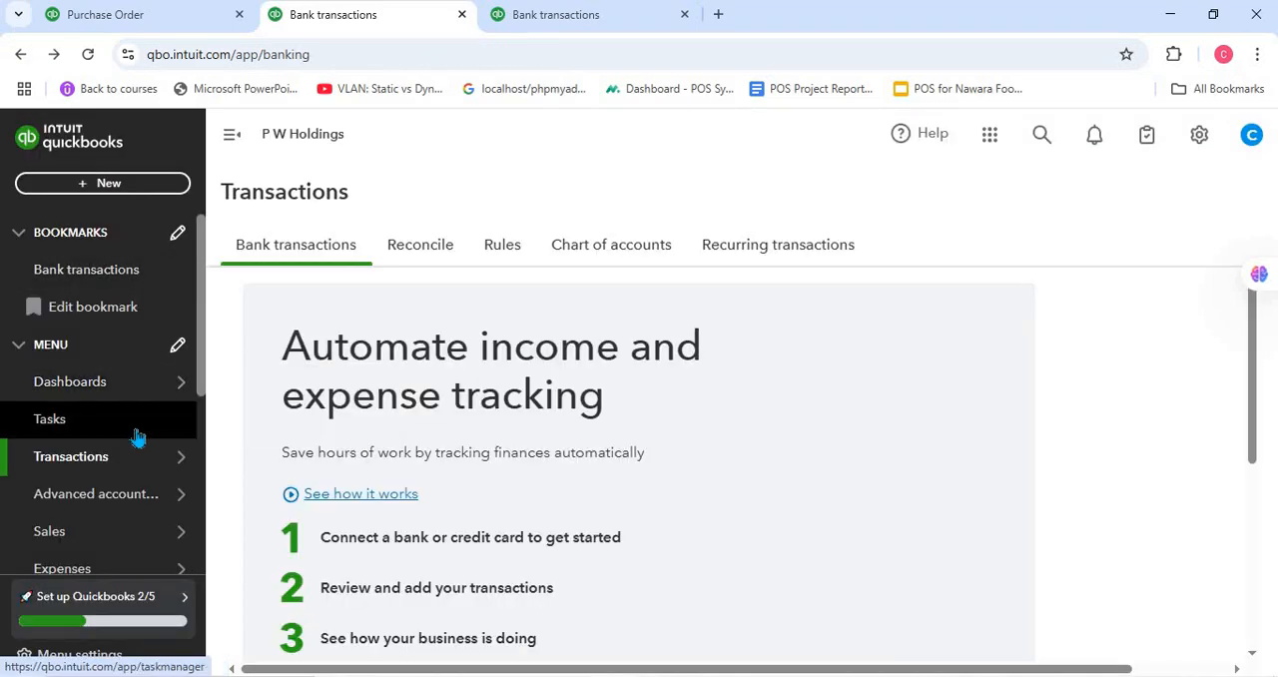
mouse_move(137, 507)
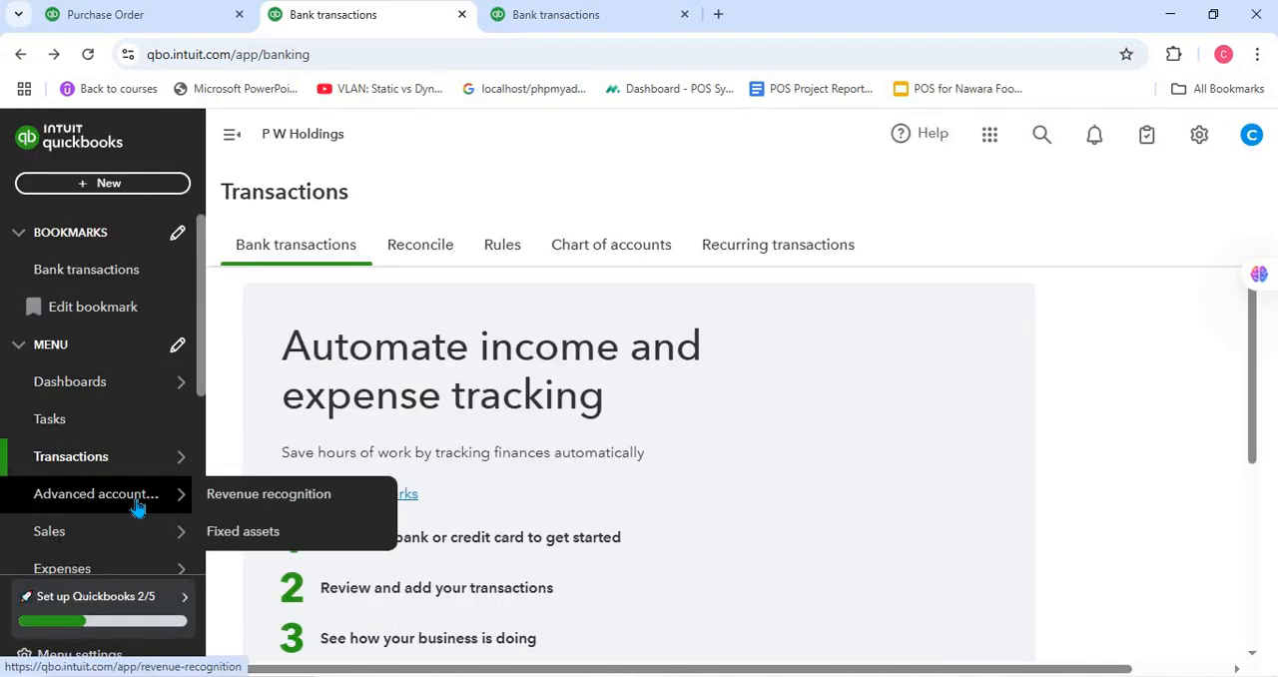
left_click(110, 279)
scroll(106, 309, "down", 3)
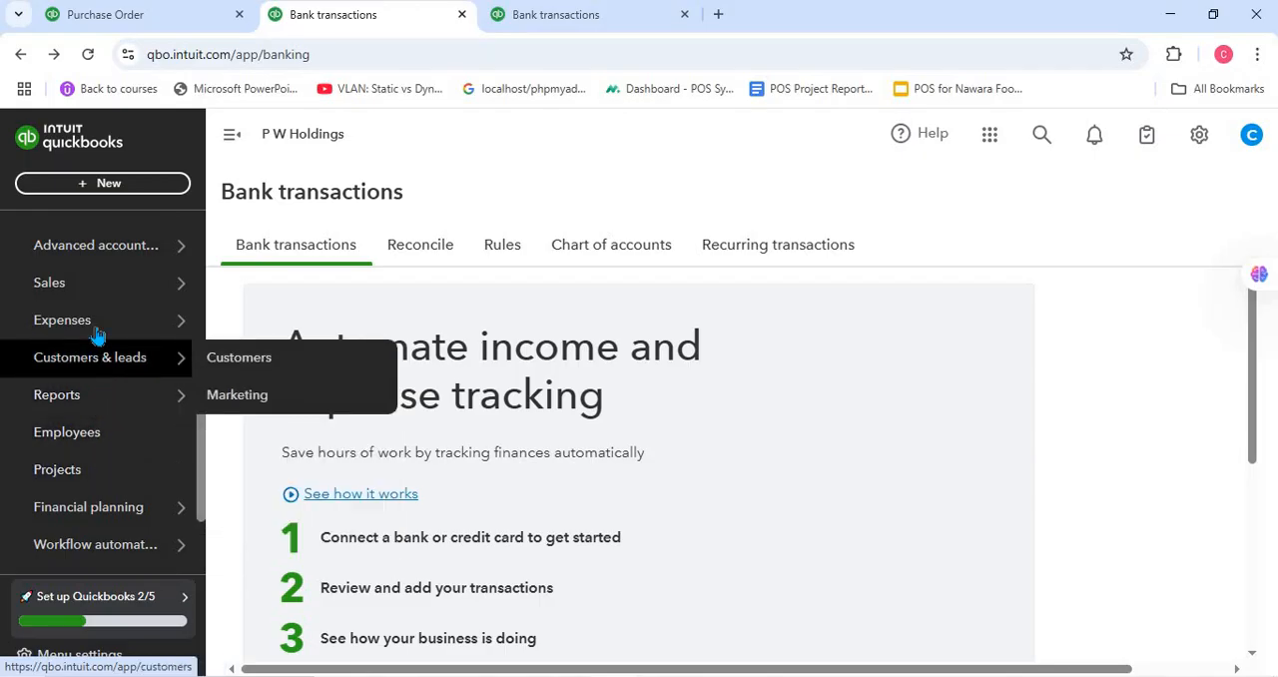
mouse_move(96, 335)
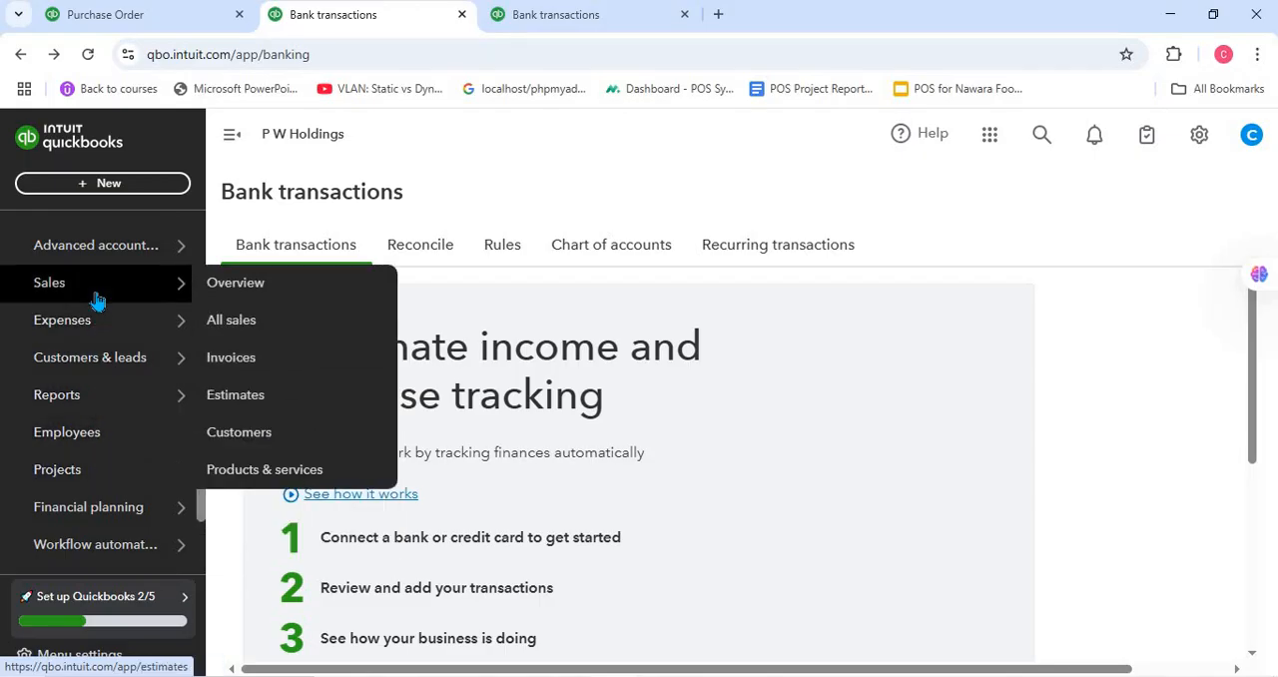
scroll(105, 260, "up", 3)
- Start a new cheque with the AED supplier Dubai (Pvt) Ltd as payee
left_click(117, 190)
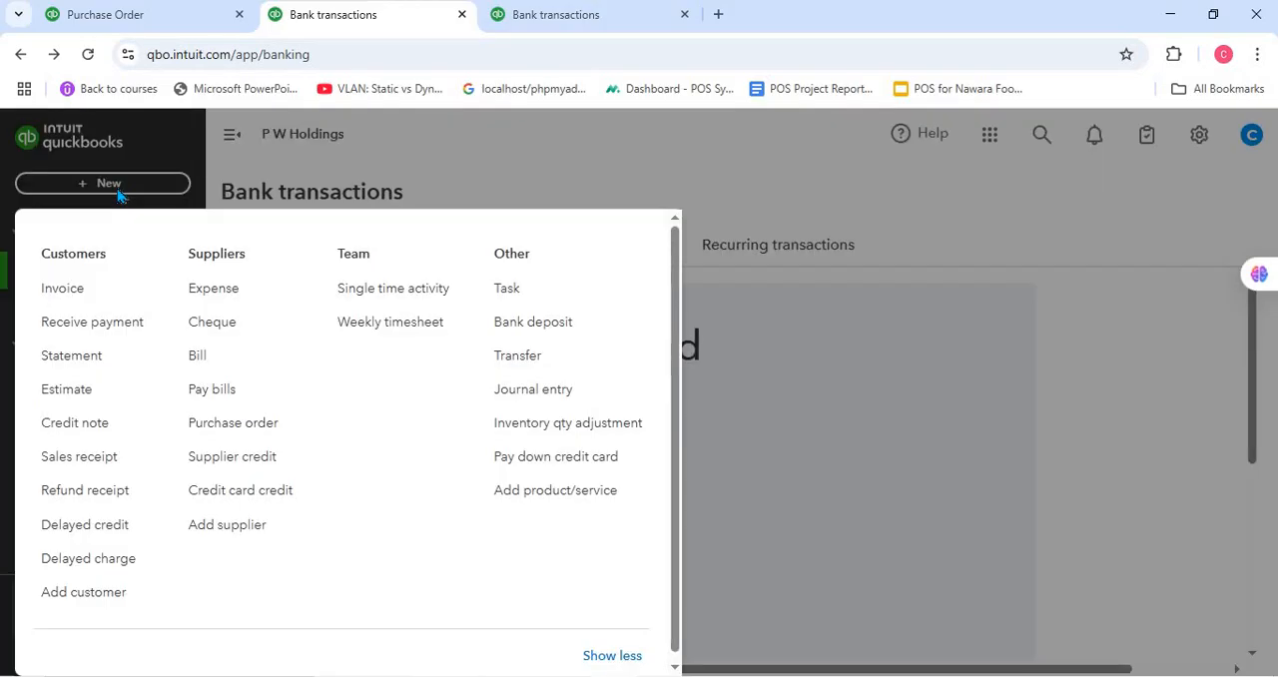
left_click(212, 324)
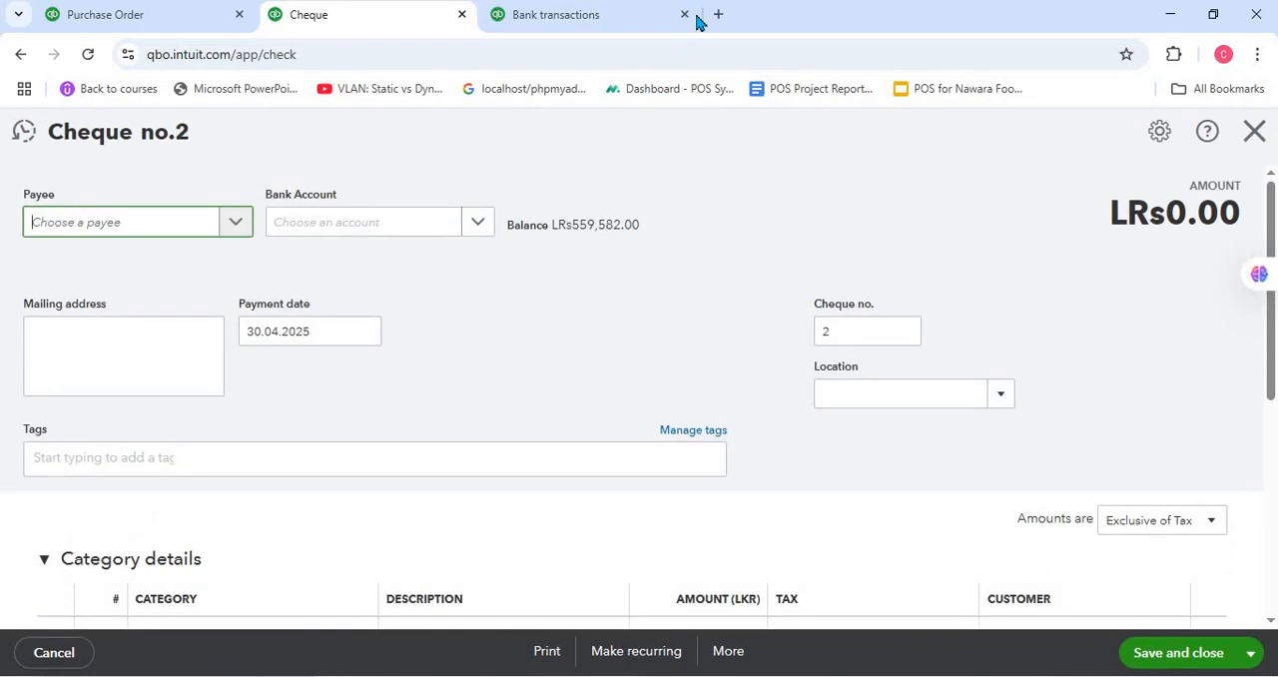
left_click(241, 227)
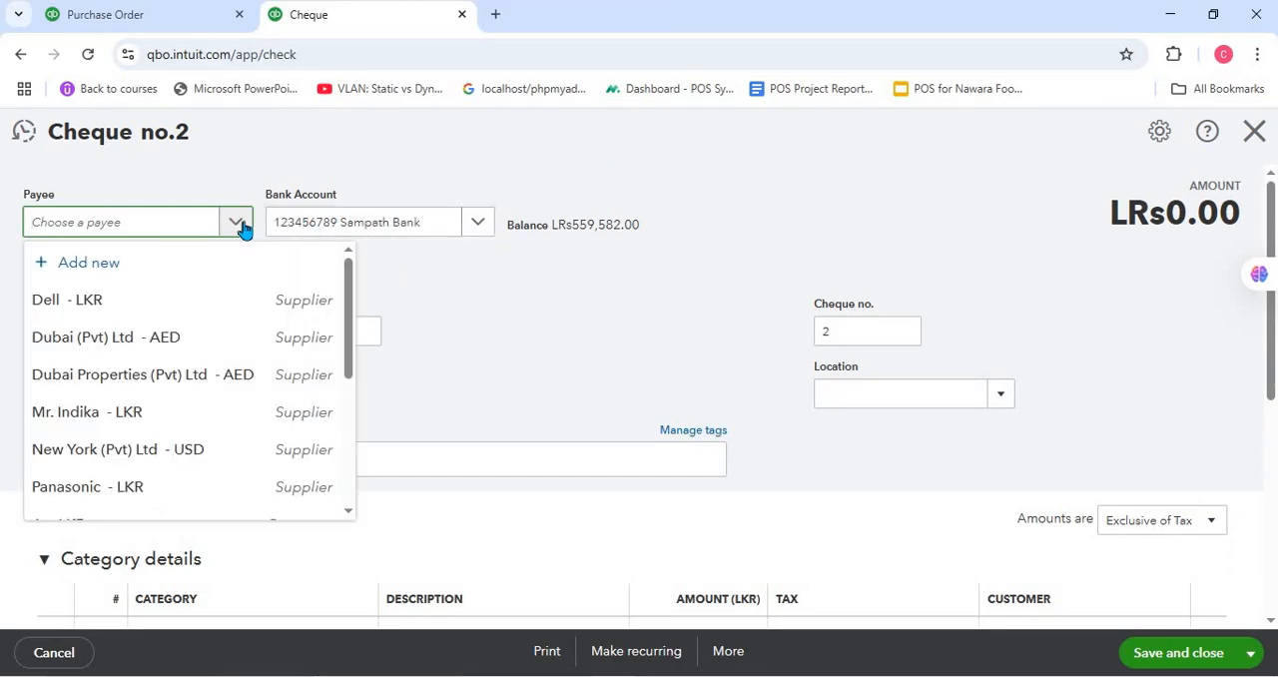
left_click(176, 334)
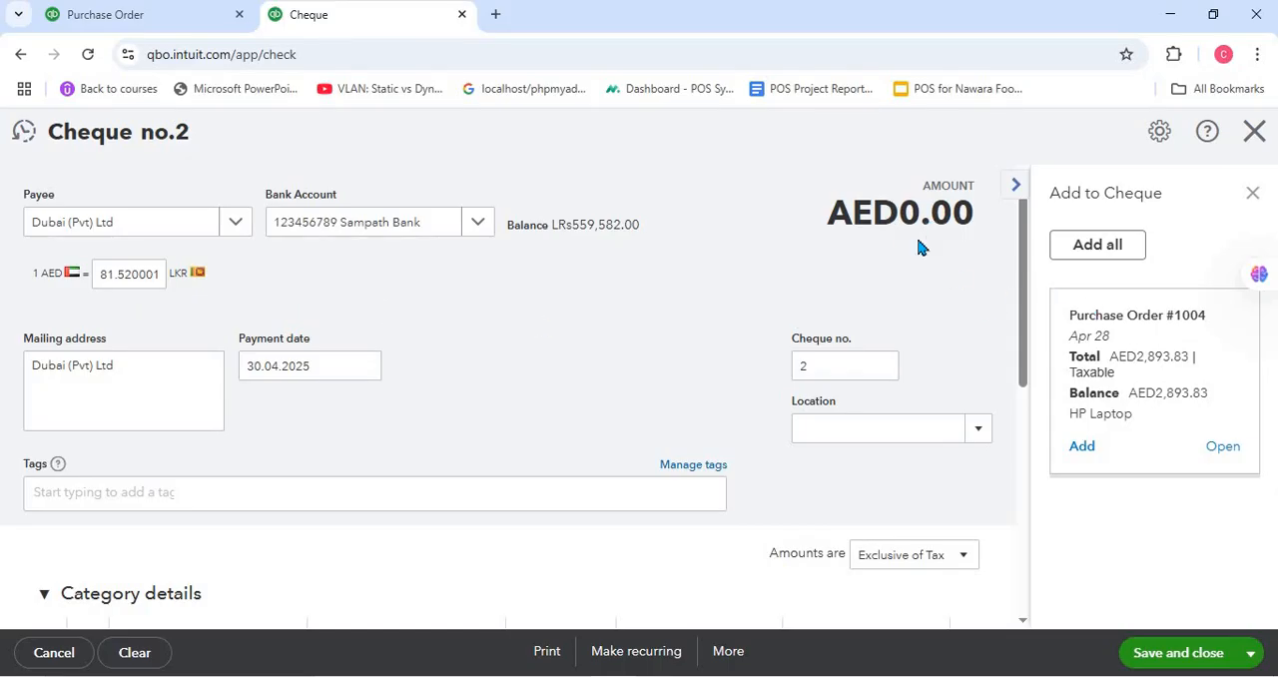
- Collapse the cheque's category details, add the Laptop product (L001) to the first item line and check the AED and LKR totals
scroll(856, 439, "down", 5)
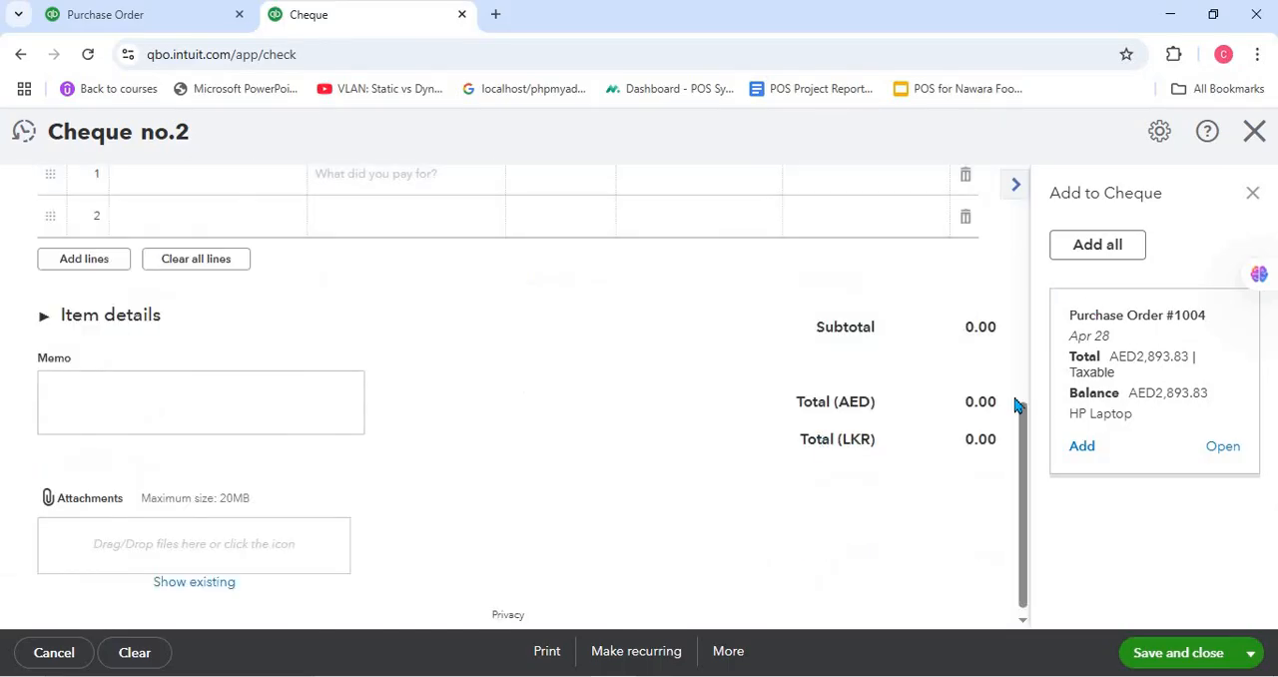
scroll(509, 400, "up", 3)
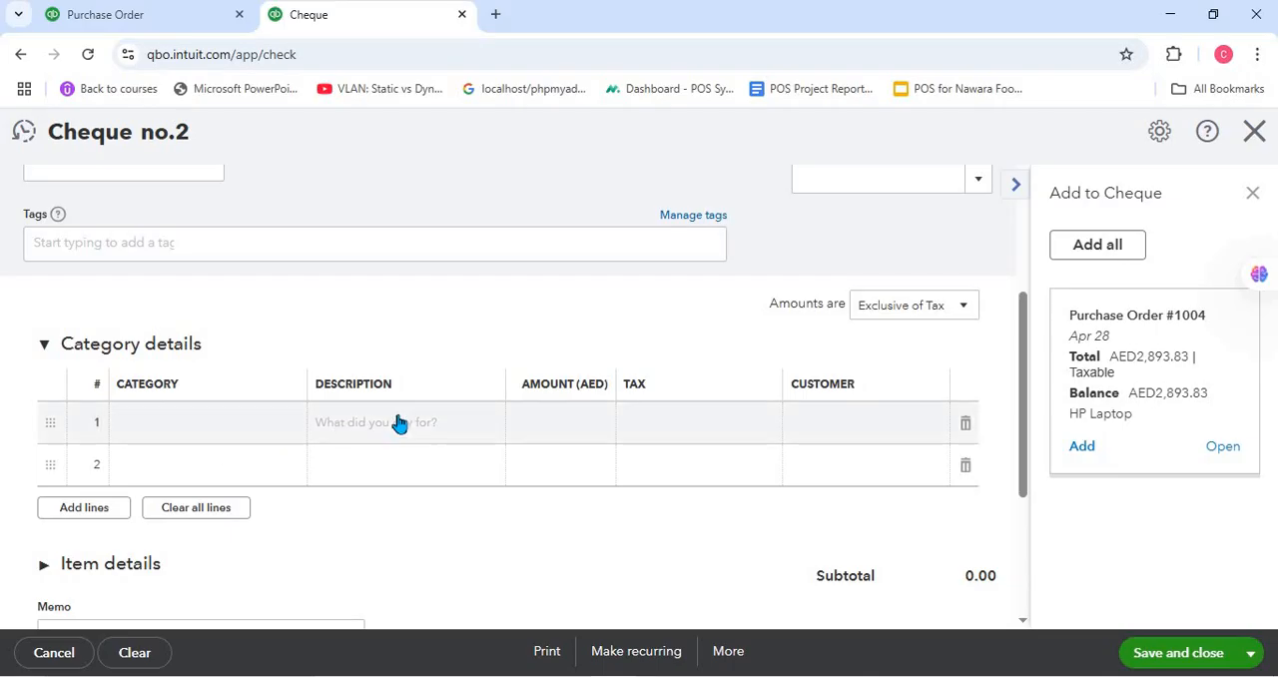
left_click(289, 437)
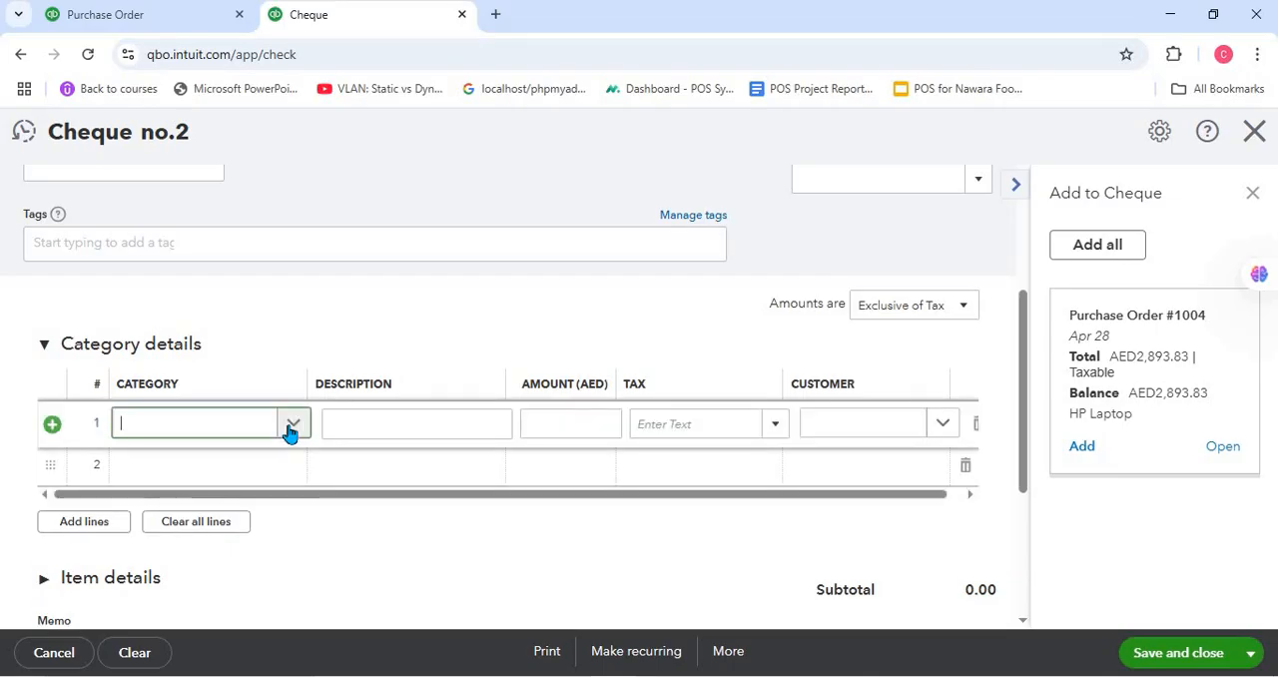
left_click(294, 417)
left_click(353, 349)
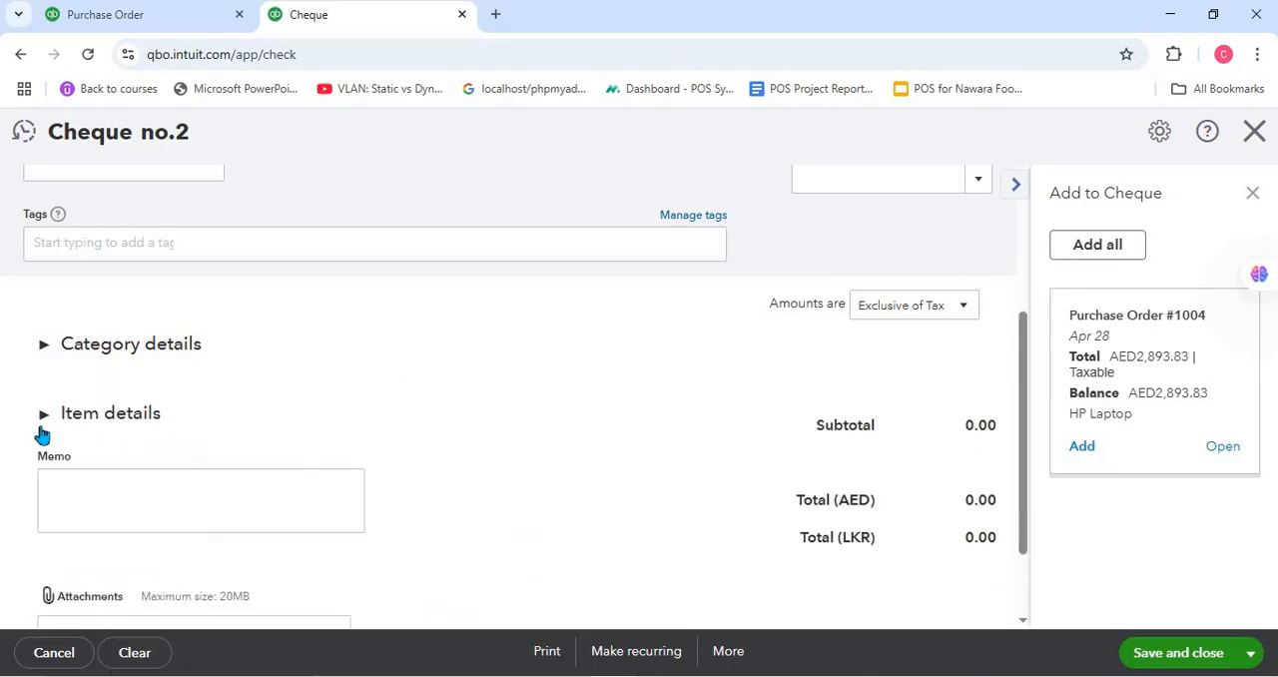
left_click(235, 422)
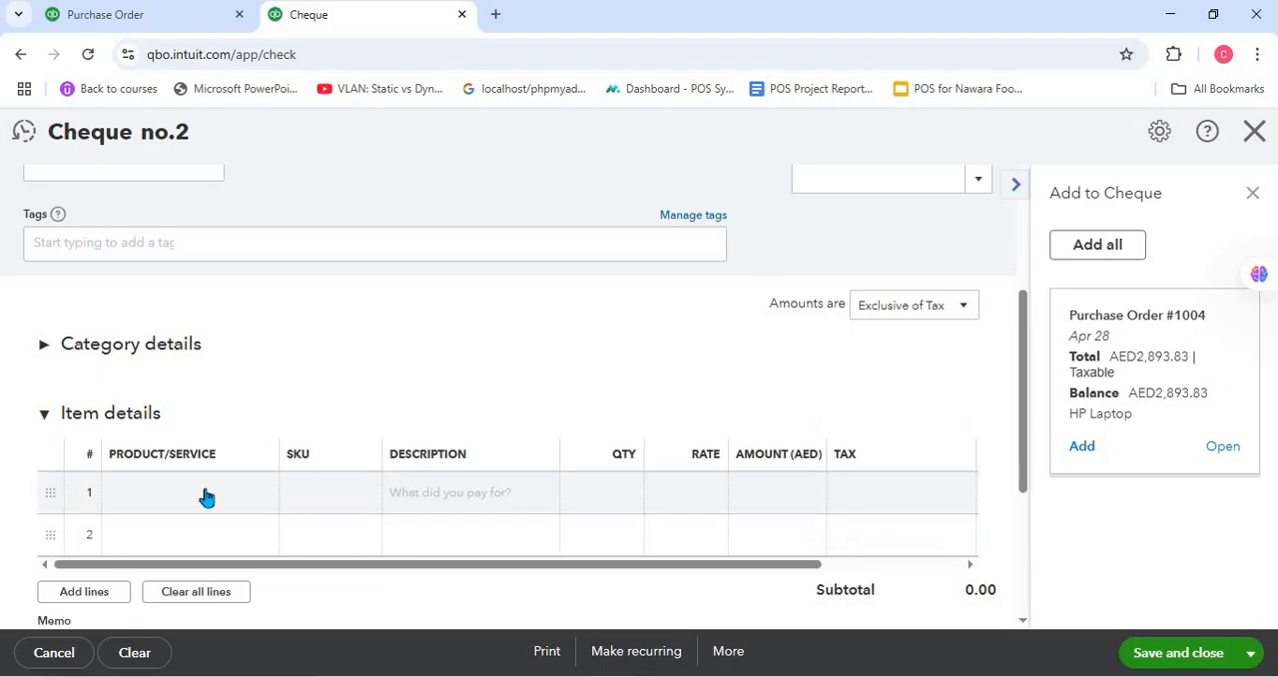
left_click(268, 497)
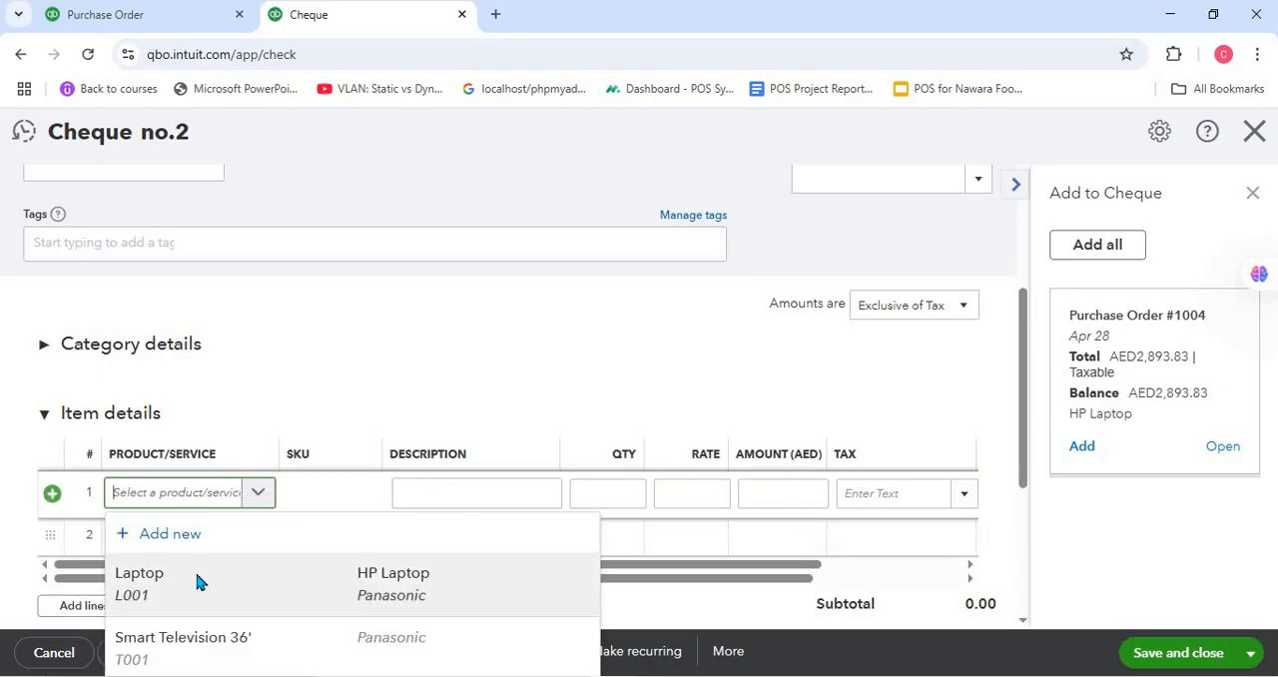
left_click(197, 576)
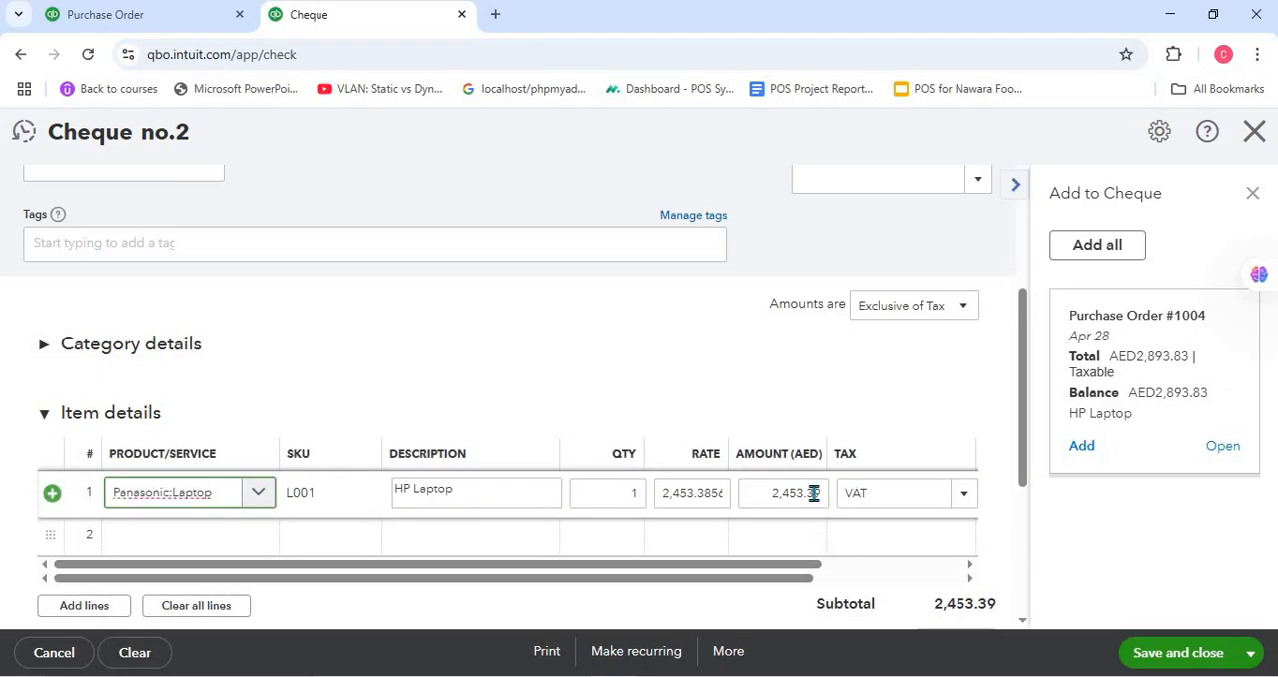
scroll(859, 509, "down", 3)
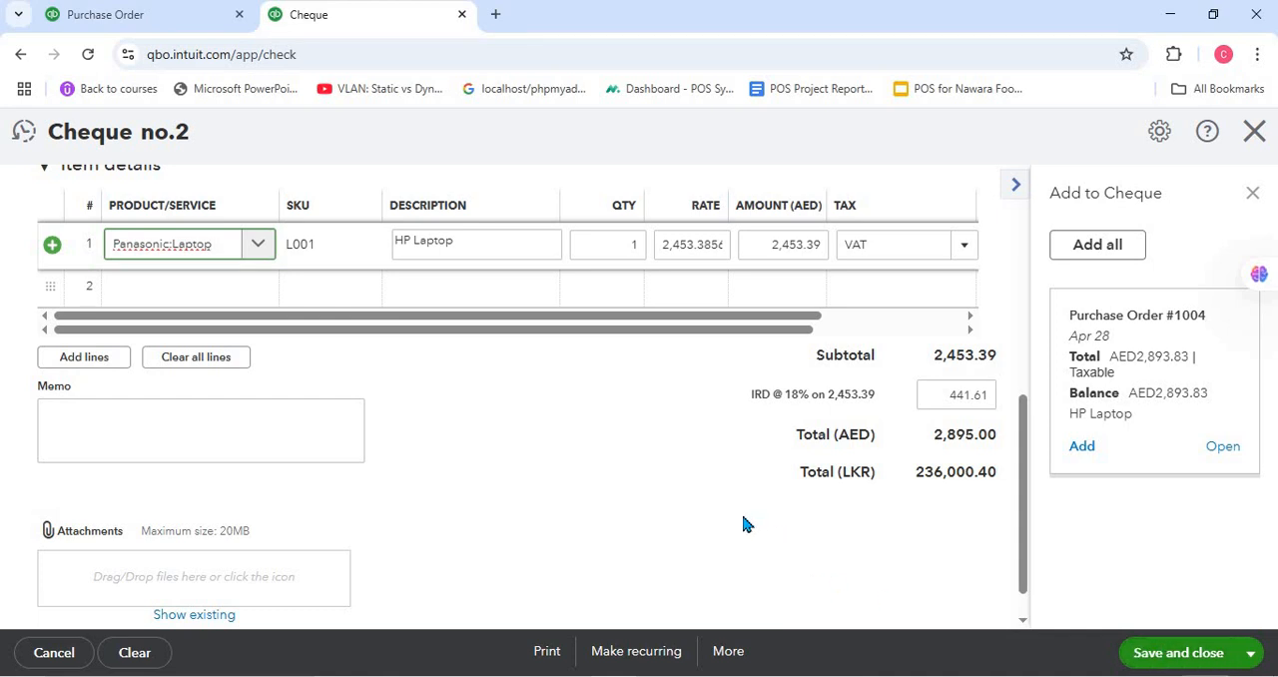
- Try Cash and cash equivalents (LKR) and the Malaysian Account (MYR) as the cheque's bank account
scroll(743, 523, "up", 3)
scroll(743, 524, "up", 3)
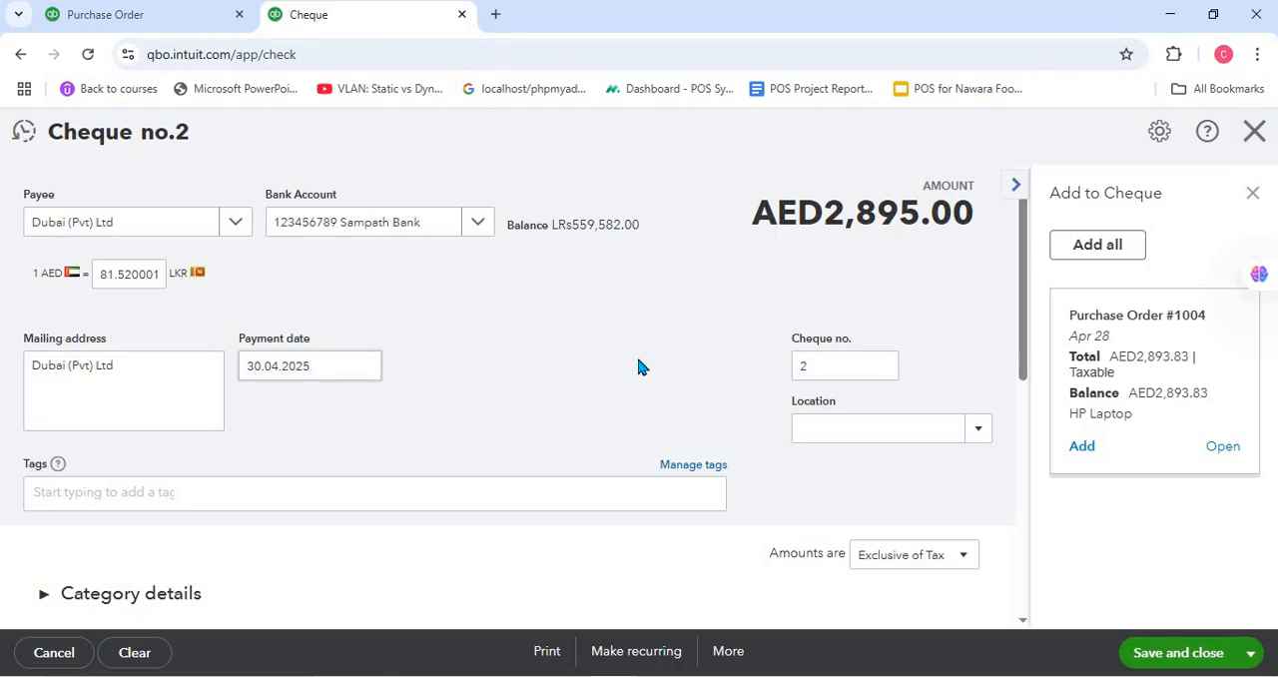
left_click(477, 225)
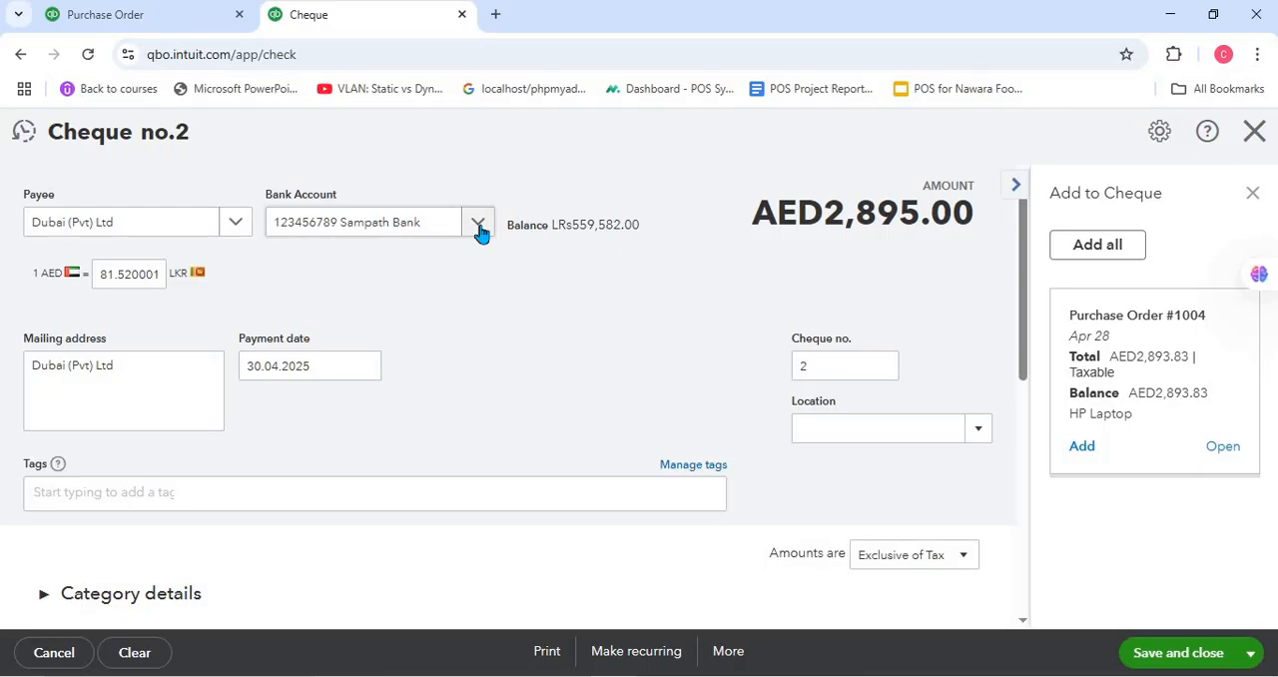
left_click(413, 337)
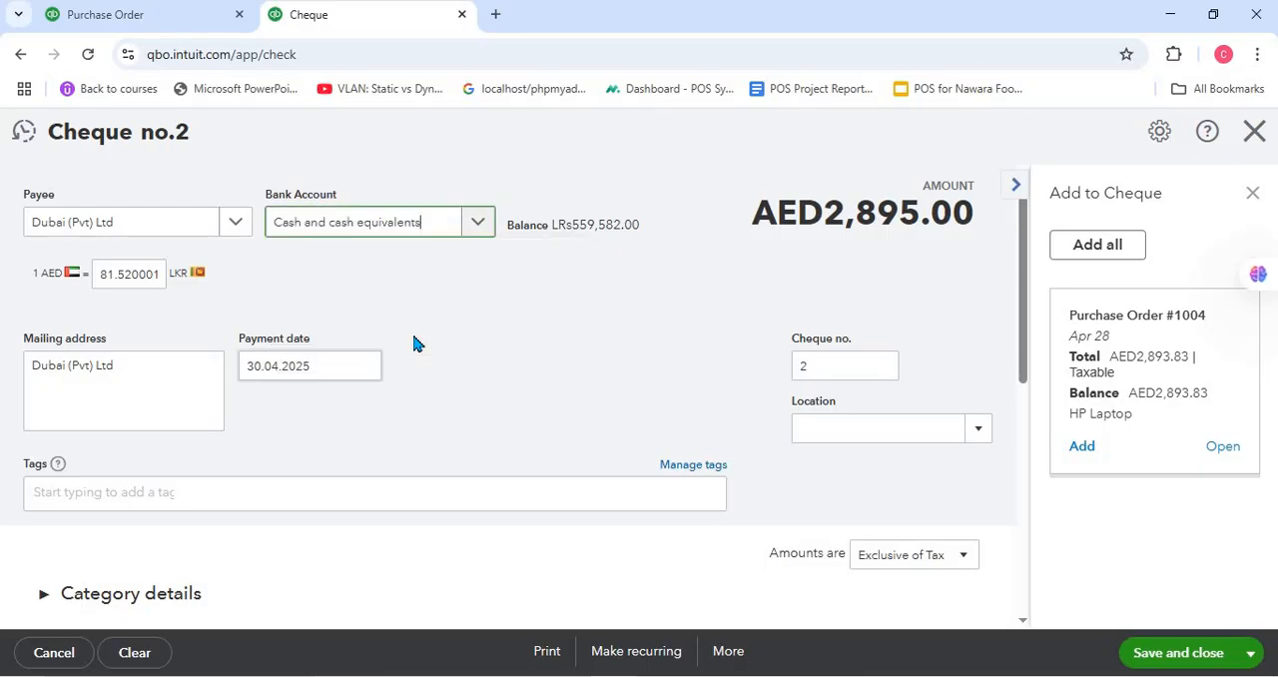
left_click(471, 232)
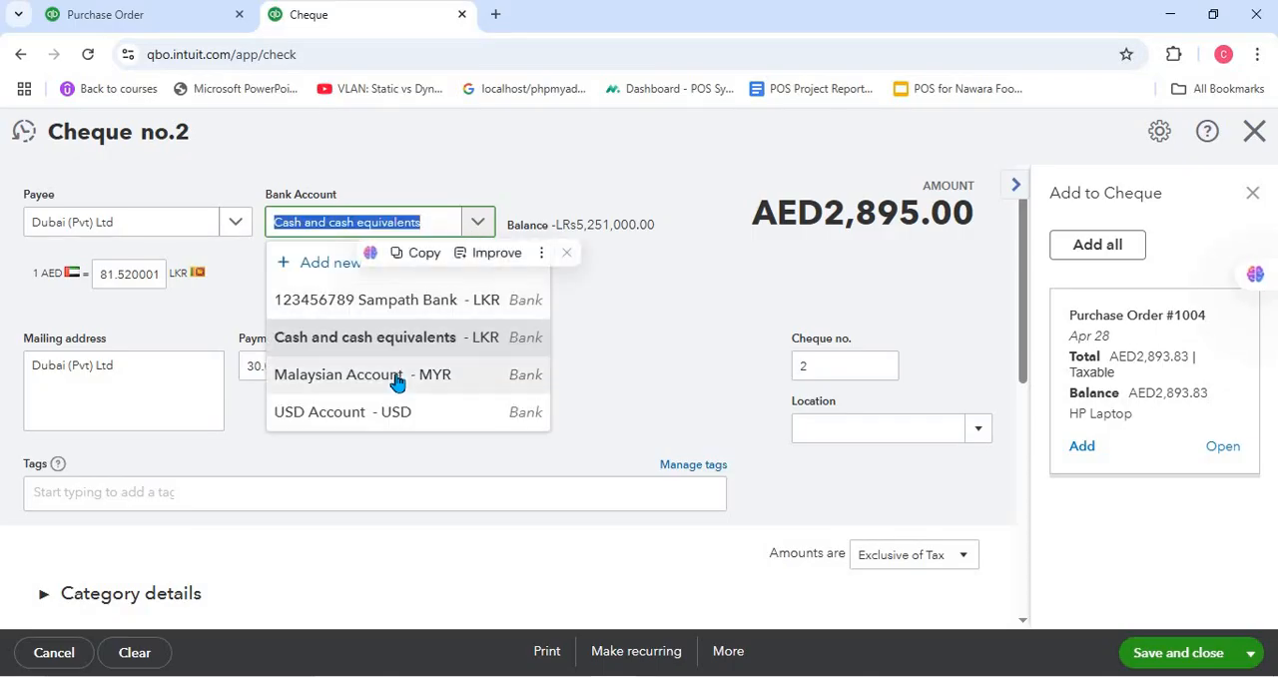
left_click(397, 375)
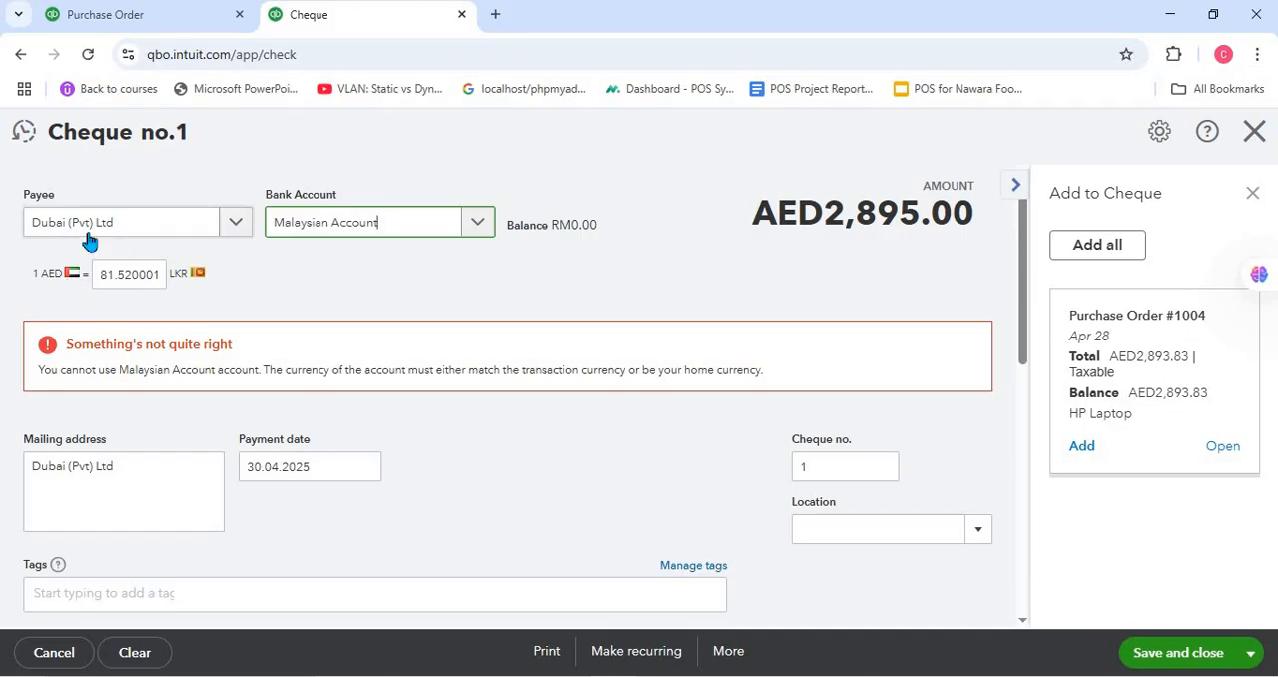
- Set the cheque's bank account back to the Sampath Bank LKR account and review the available bank accounts
left_click(464, 237)
left_click(361, 303)
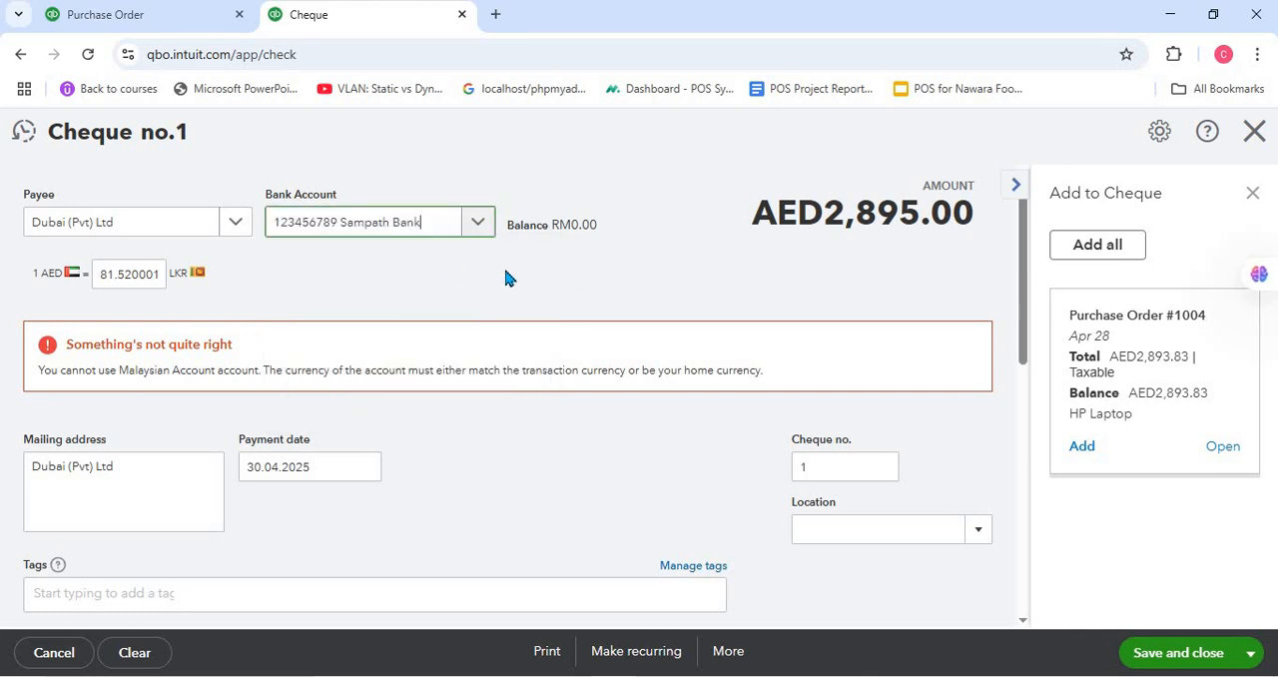
left_click(483, 226)
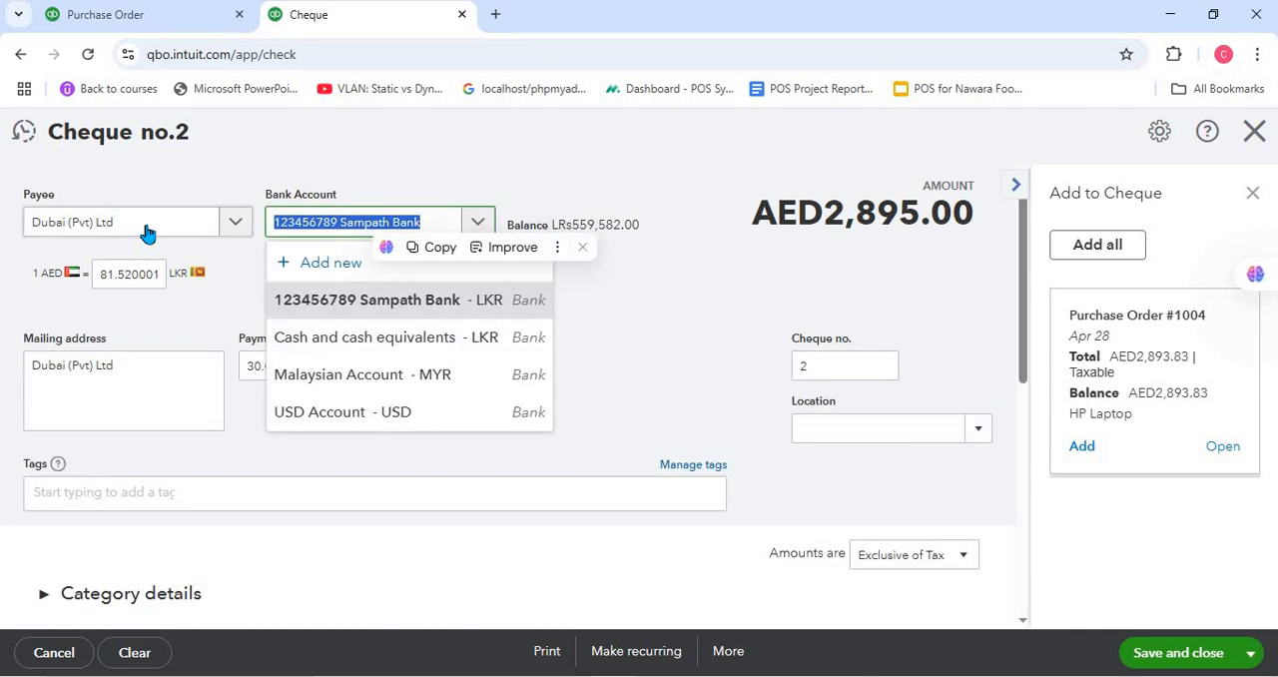
left_click(686, 149)
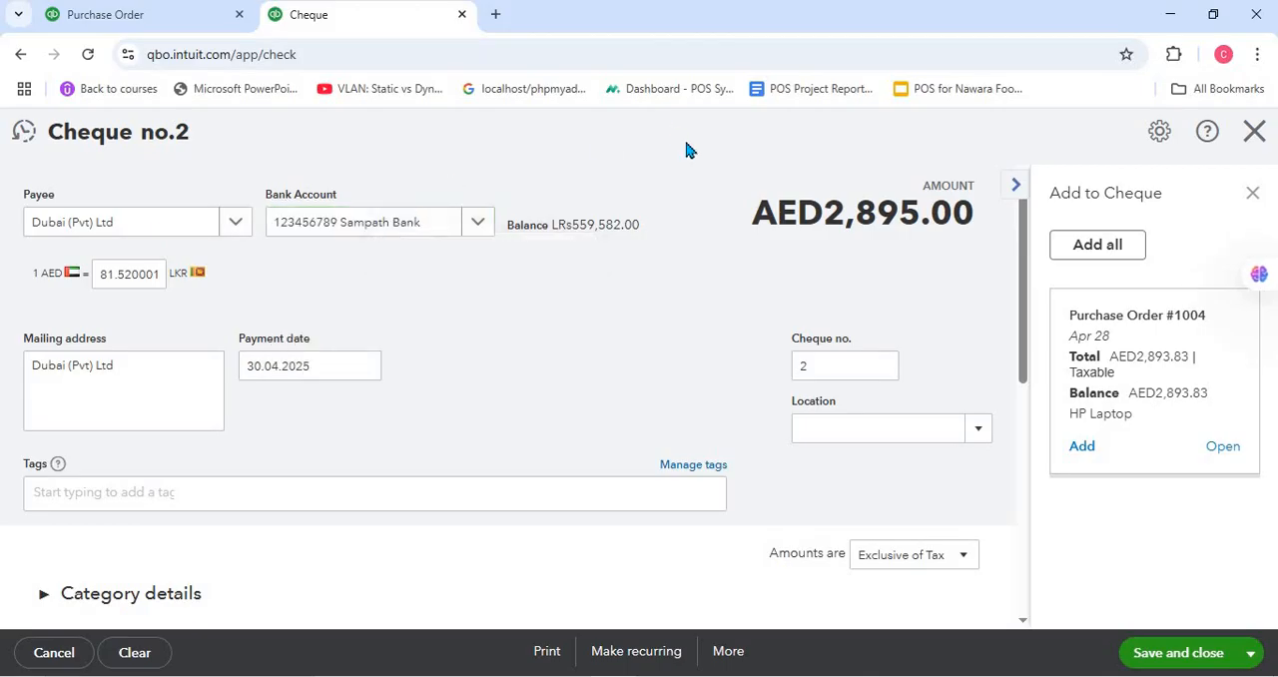